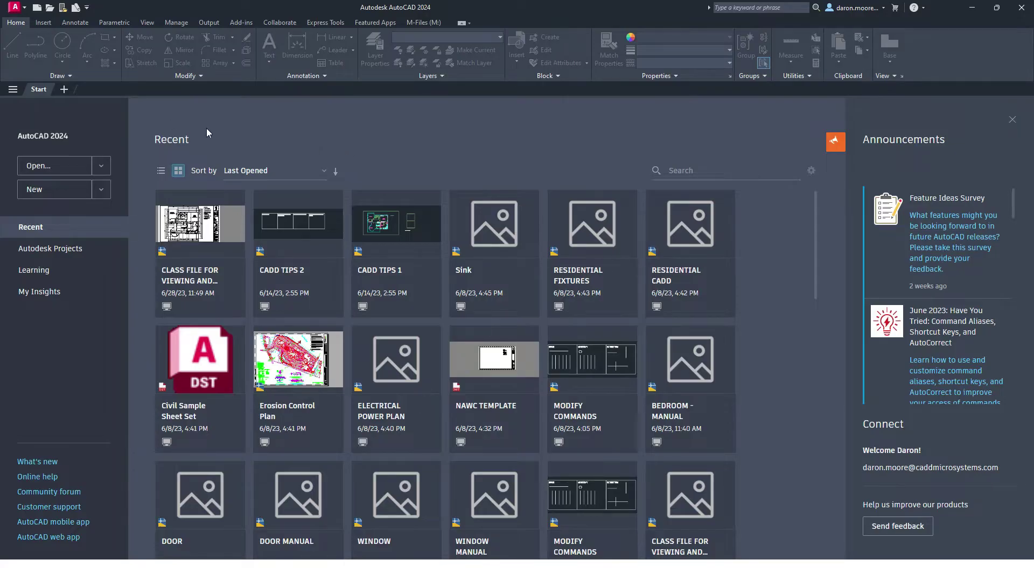
- Create a new blank drawing from the acad.dwt template
{"action": "left_click", "coordinate": [37, 8]}
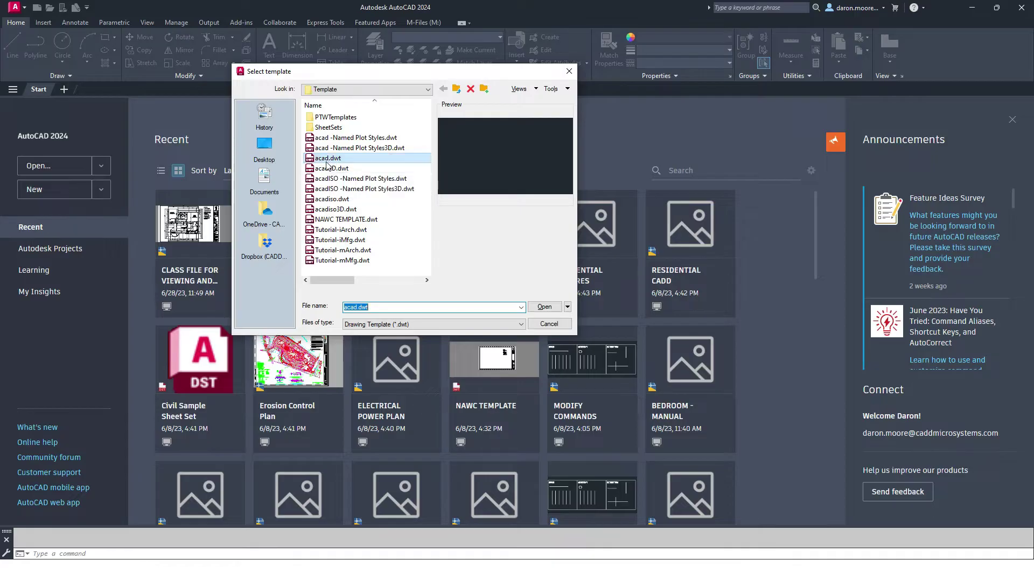
{"action": "left_click", "coordinate": [545, 308]}
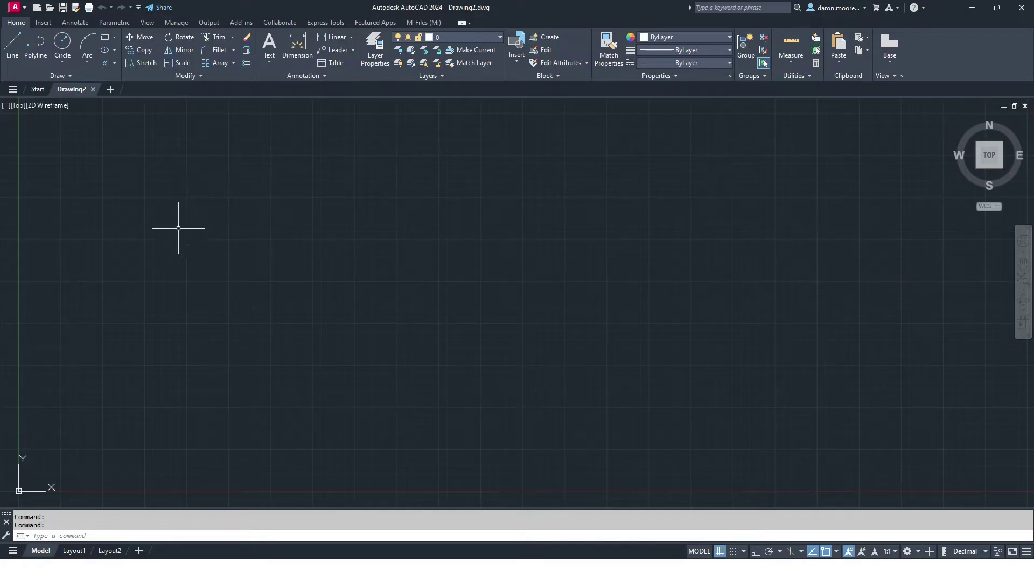
- Set the drawing's length units to Architectural at 1/16" precision
{"action": "left_click", "coordinate": [19, 11]}
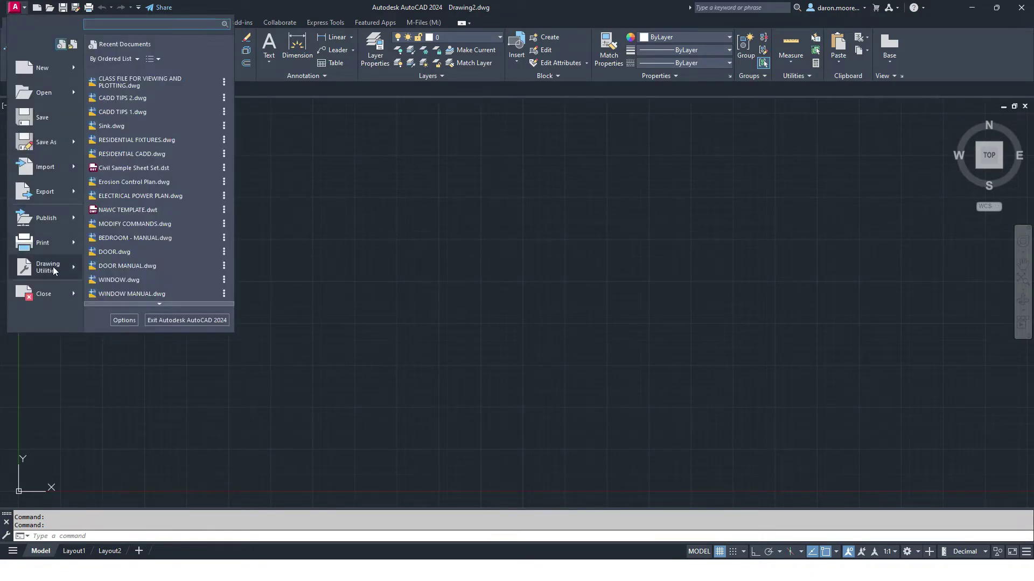
{"action": "mouse_move", "coordinate": [53, 271]}
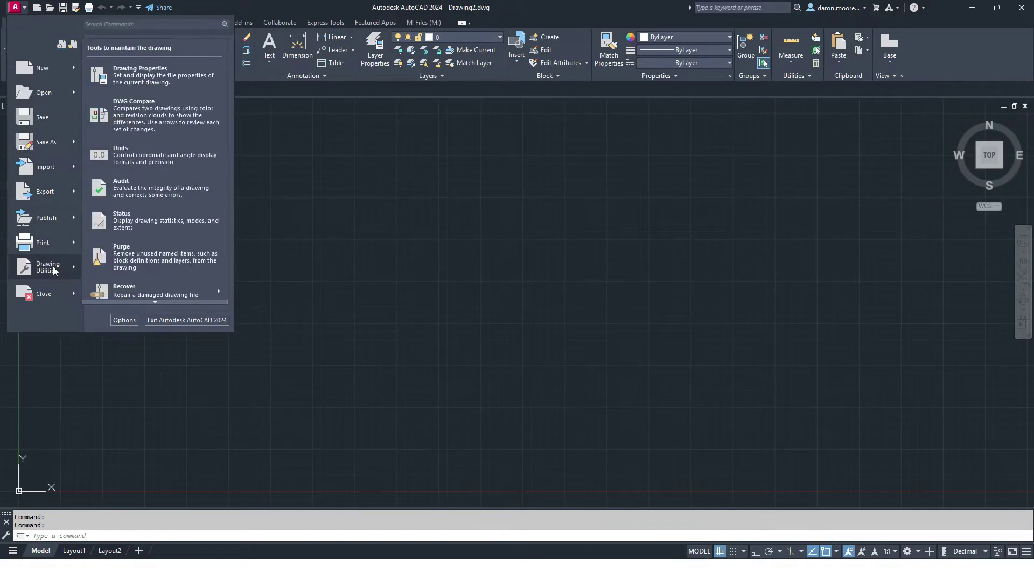
{"action": "left_click", "coordinate": [142, 159]}
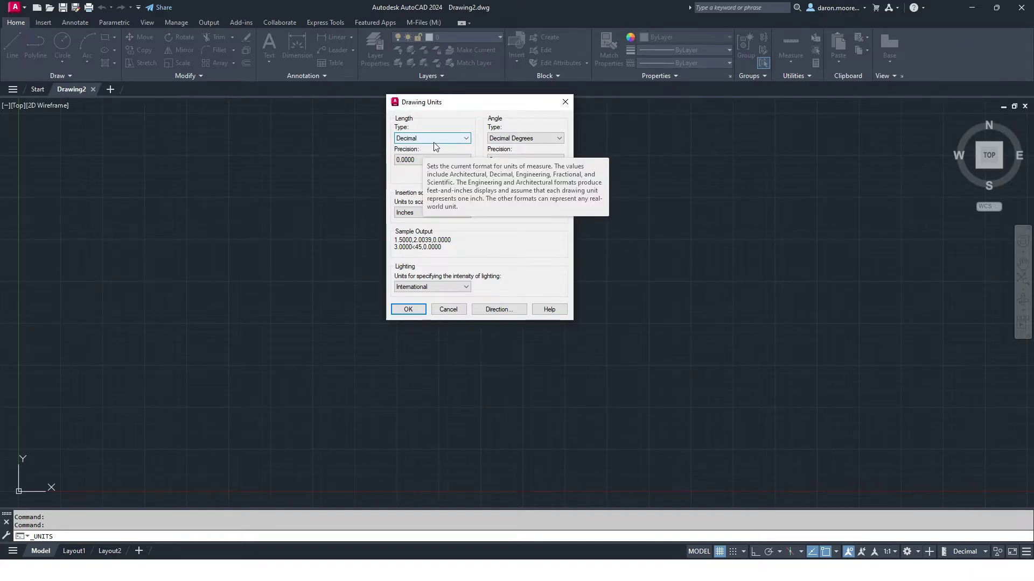
{"action": "left_click", "coordinate": [467, 139]}
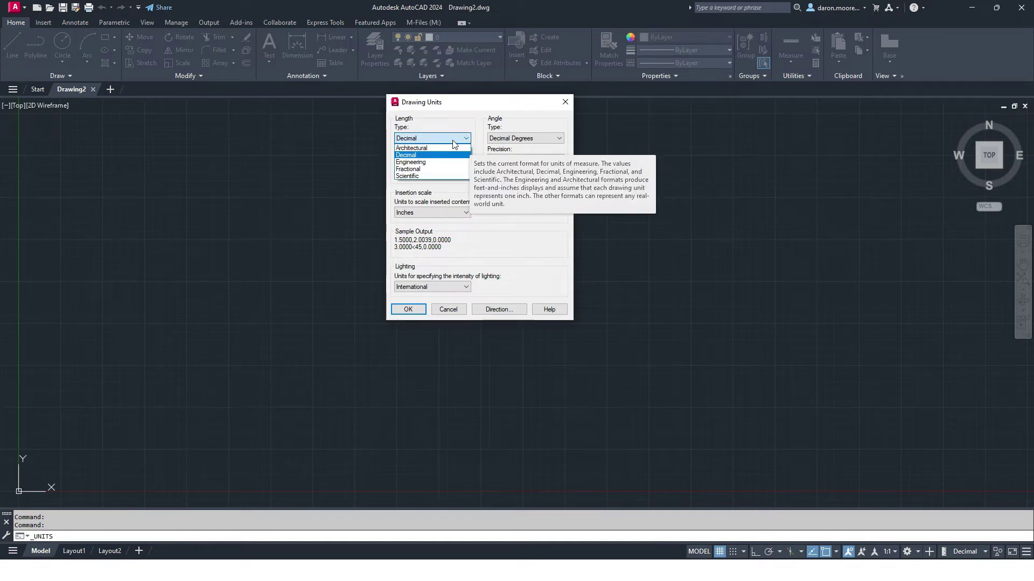
{"action": "left_click", "coordinate": [415, 147]}
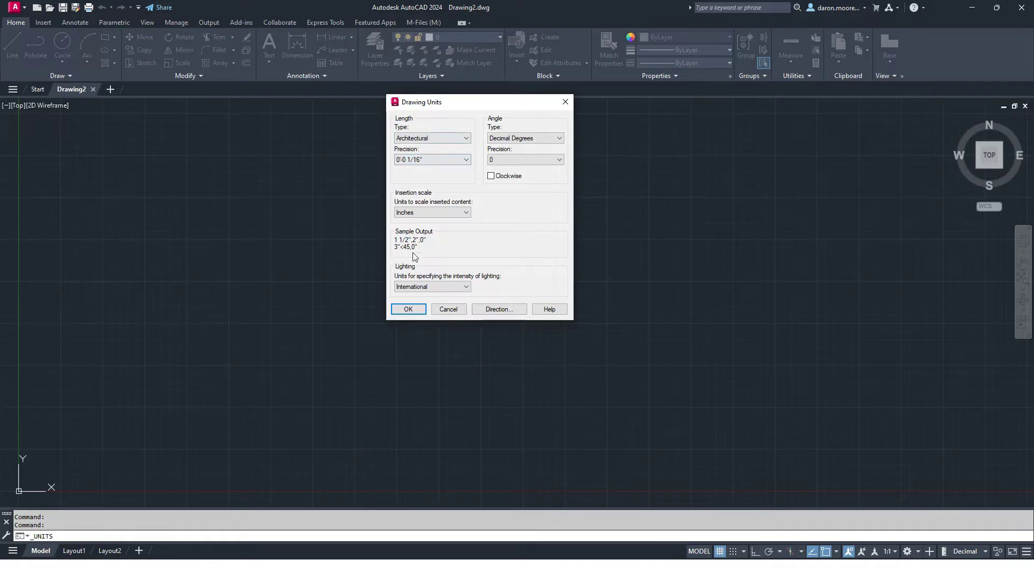
{"action": "left_click", "coordinate": [409, 310]}
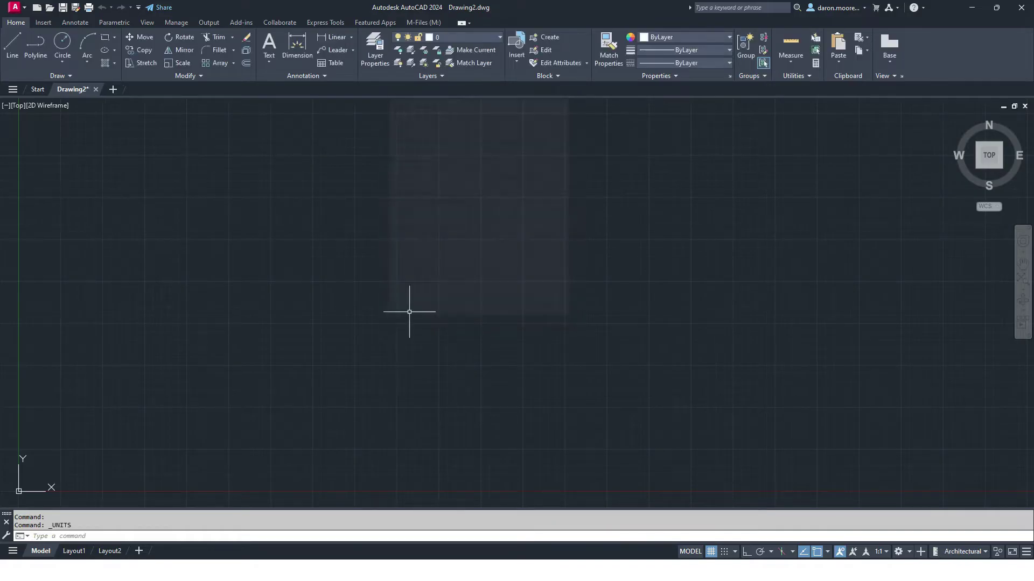
{"action": "left_click", "coordinate": [75, 7]}
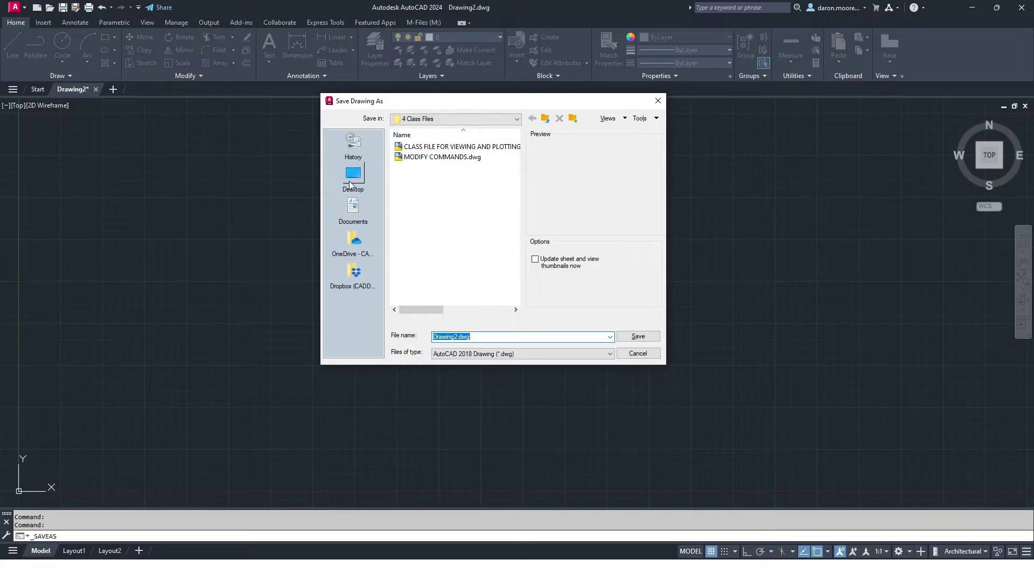
- Save the drawing as IMPORT AND SCALE PDF.dwg in Documents > _ACAD PROJECT MANAGERS > IMPORT AND SCALE PDF
{"action": "left_click", "coordinate": [352, 207]}
{"action": "double_click", "coordinate": [450, 199]}
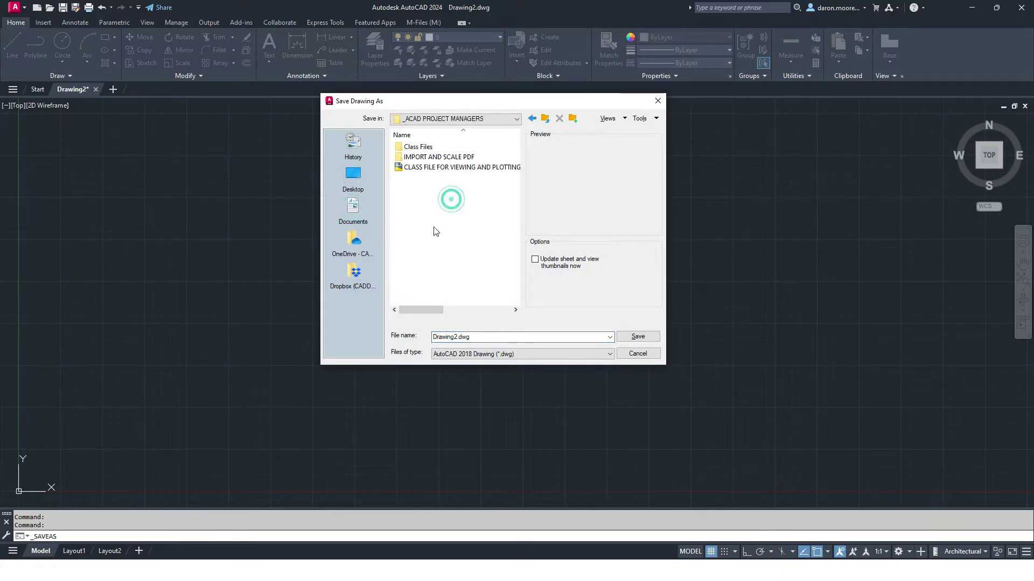
{"action": "double_click", "coordinate": [472, 337]}
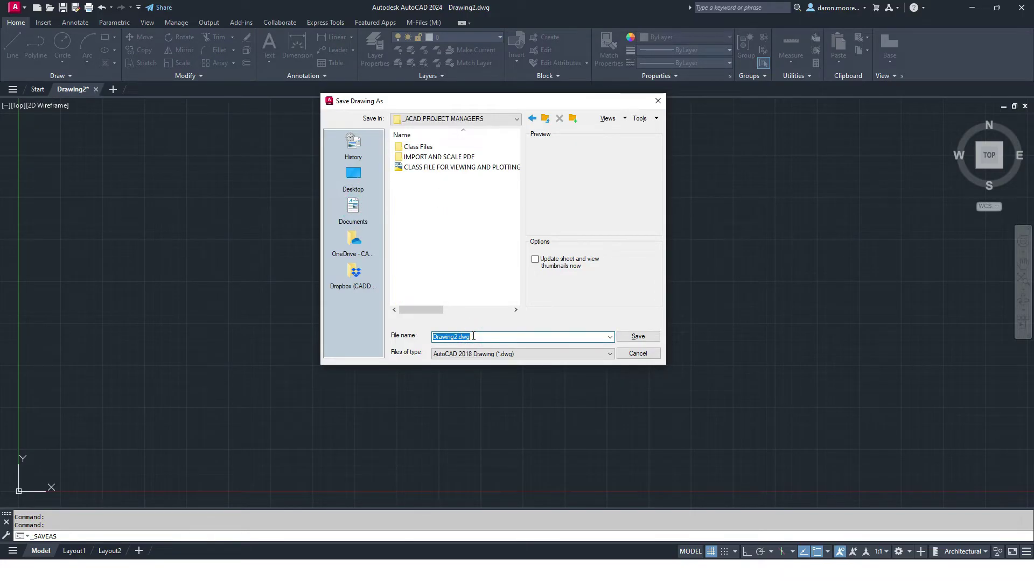
{"action": "type", "text": "IMPOR"}
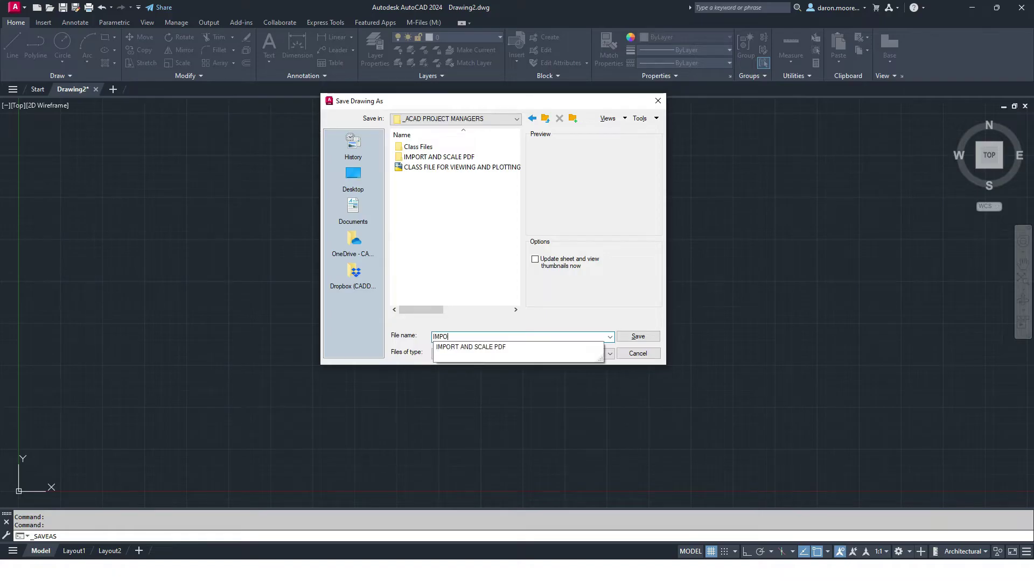
{"action": "left_click", "coordinate": [476, 348]}
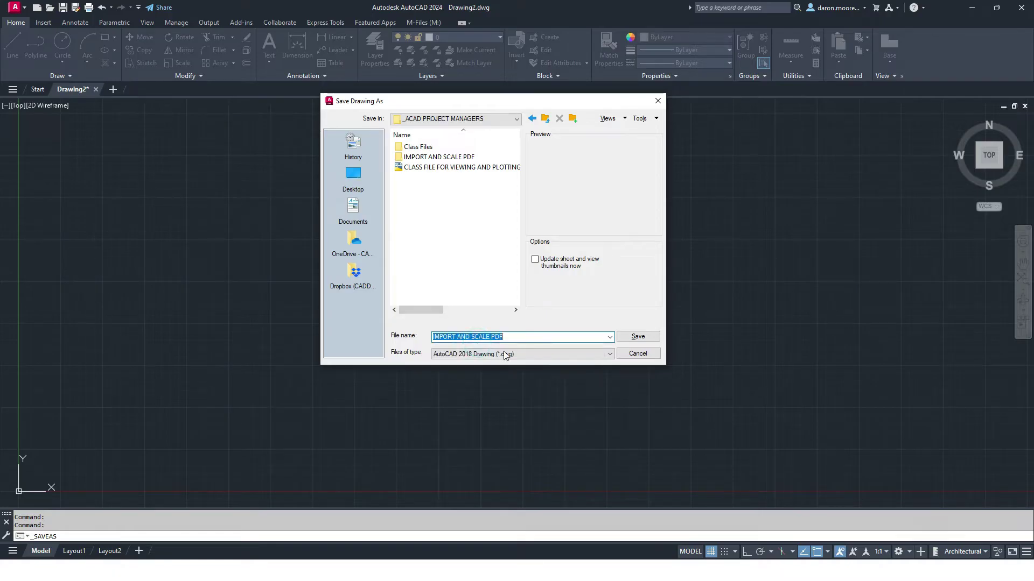
{"action": "left_click", "coordinate": [640, 338]}
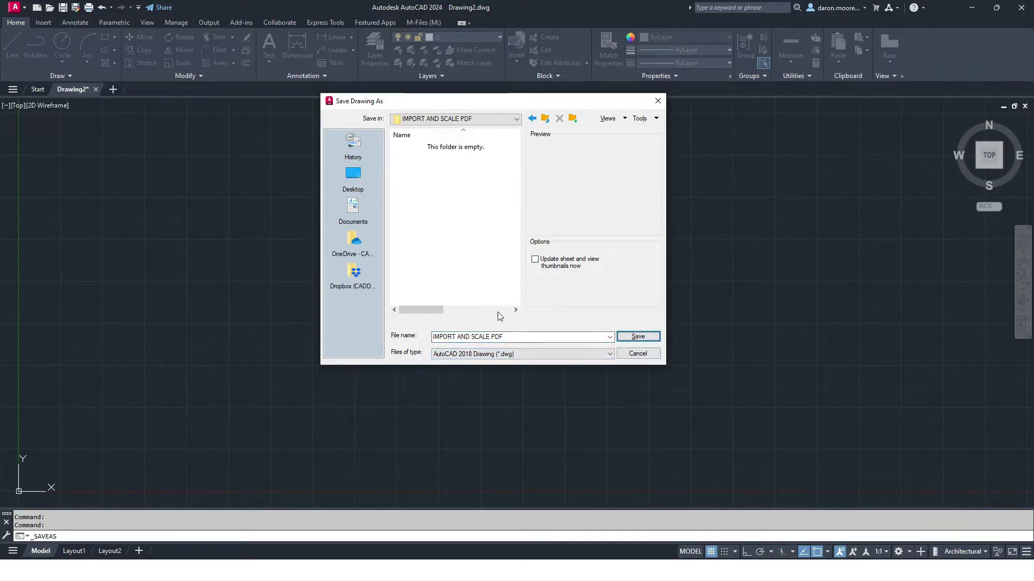
{"action": "left_click", "coordinate": [511, 336]}
{"action": "left_click", "coordinate": [625, 337]}
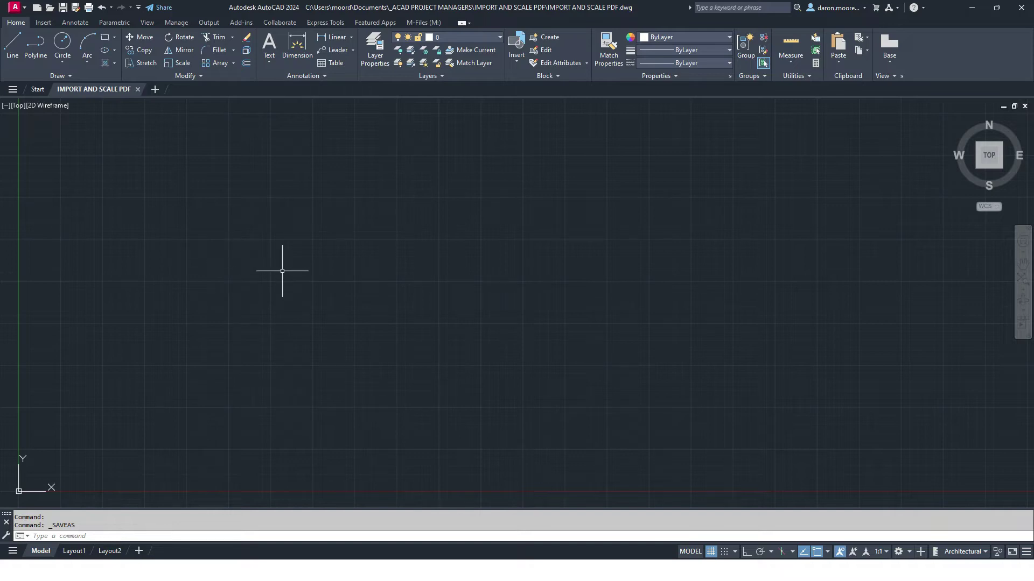
- Pick A 2.01.2_Rev B.pdf as the PDF to import from the Insert tab
{"action": "left_click", "coordinate": [47, 24]}
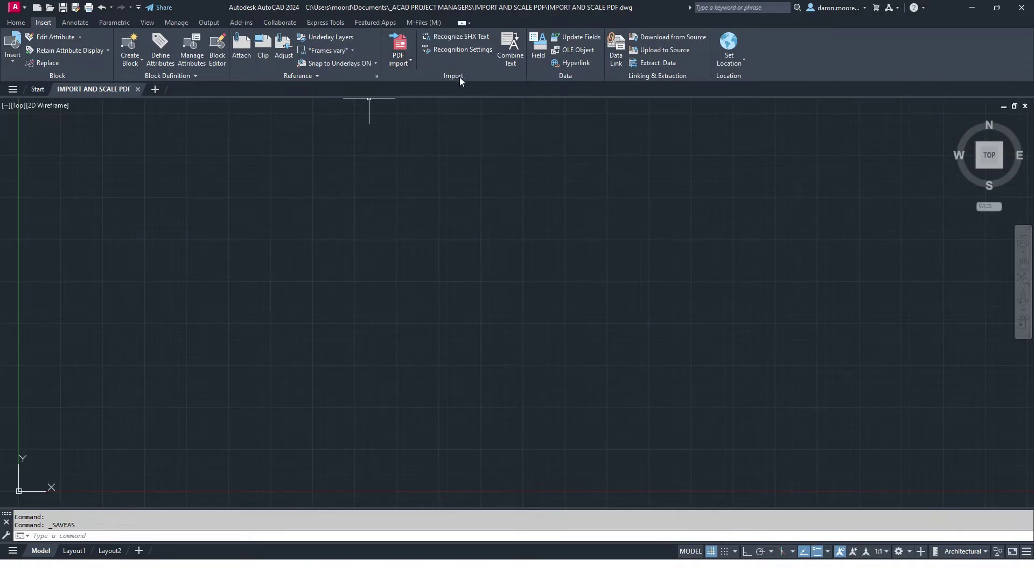
{"action": "left_click", "coordinate": [399, 48]}
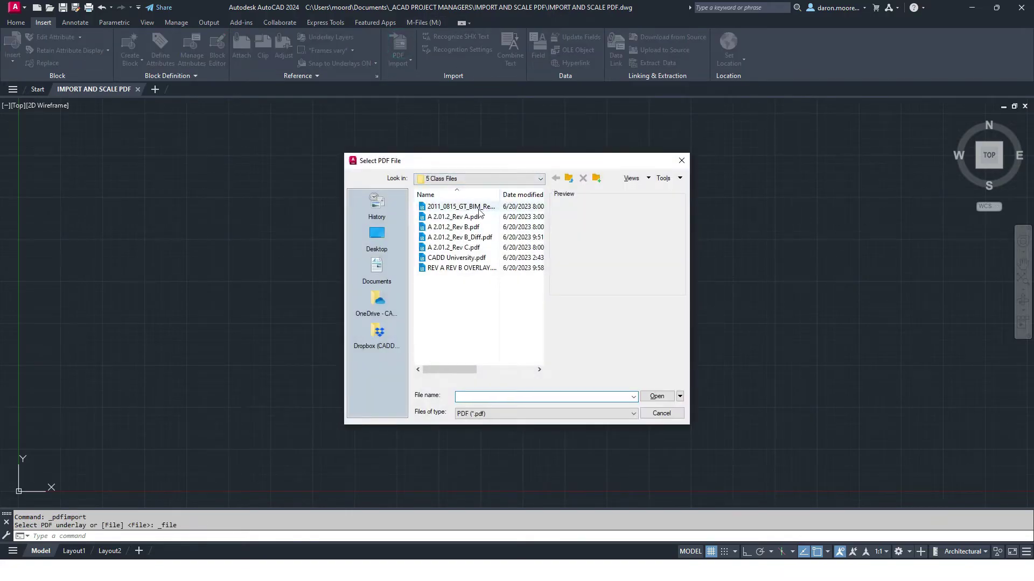
{"action": "left_click", "coordinate": [464, 228]}
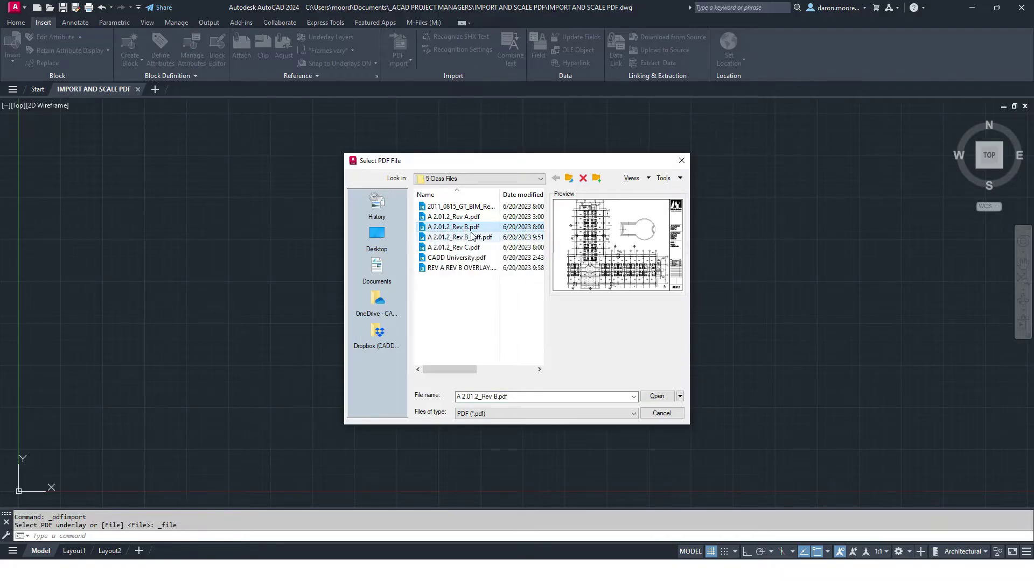
{"action": "left_click", "coordinate": [658, 396]}
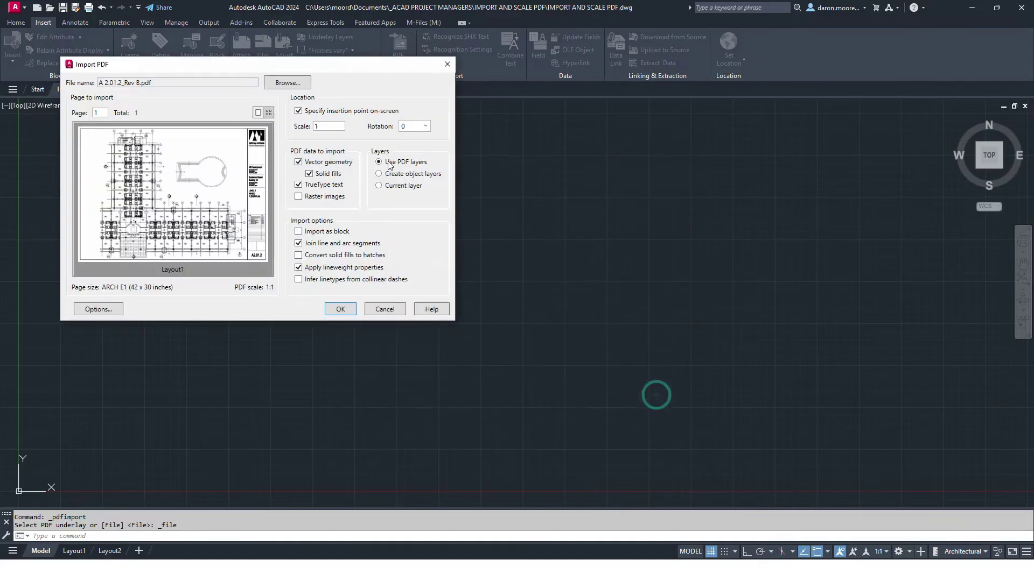
- Enable Convert solid fills to hatches and Infer linetypes from collinear dashes for the import
{"action": "left_click_drag", "start_coordinate": [323, 69], "coordinate": [466, 143]}
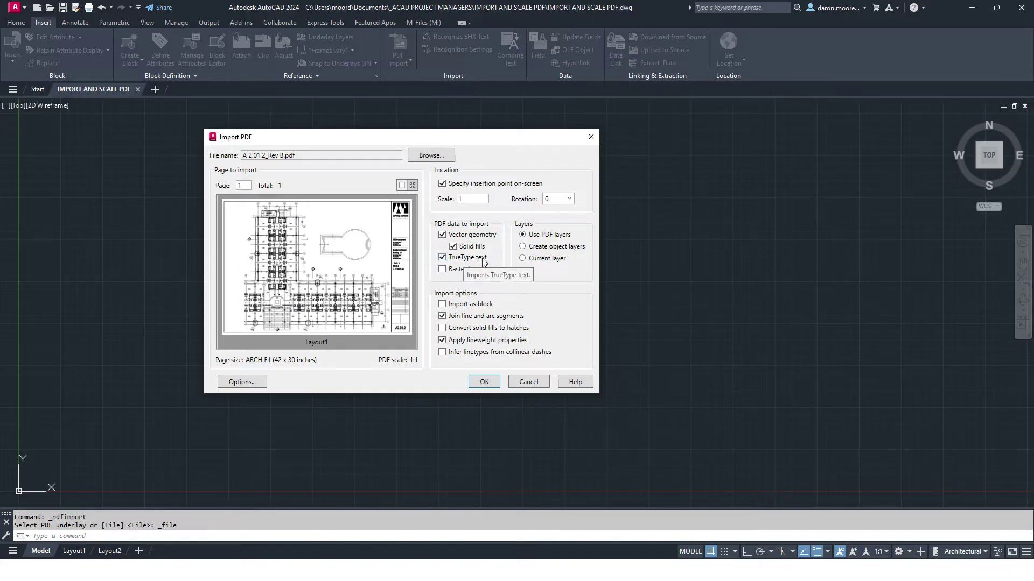
{"action": "left_click", "coordinate": [461, 200]}
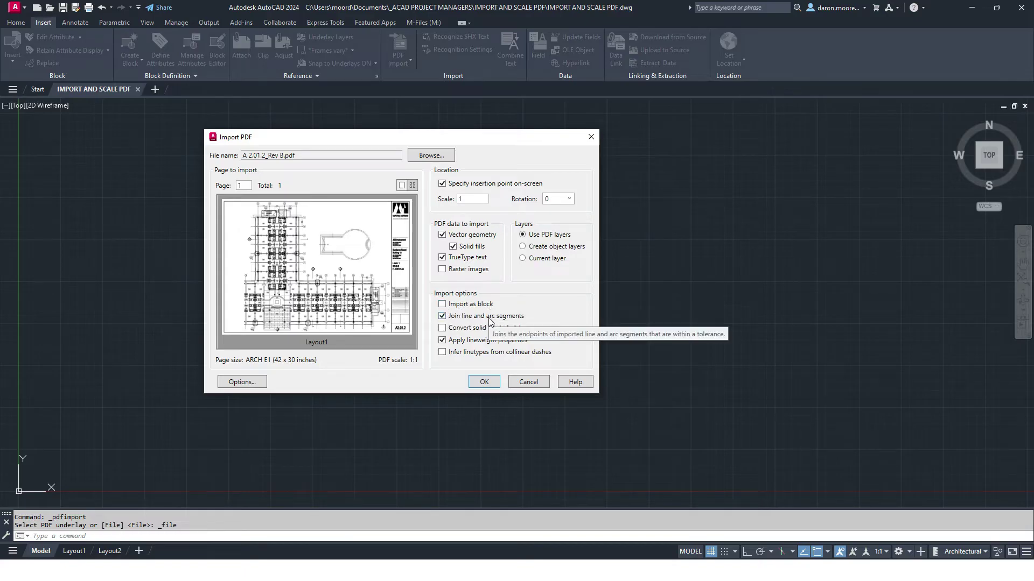
{"action": "left_click", "coordinate": [443, 328]}
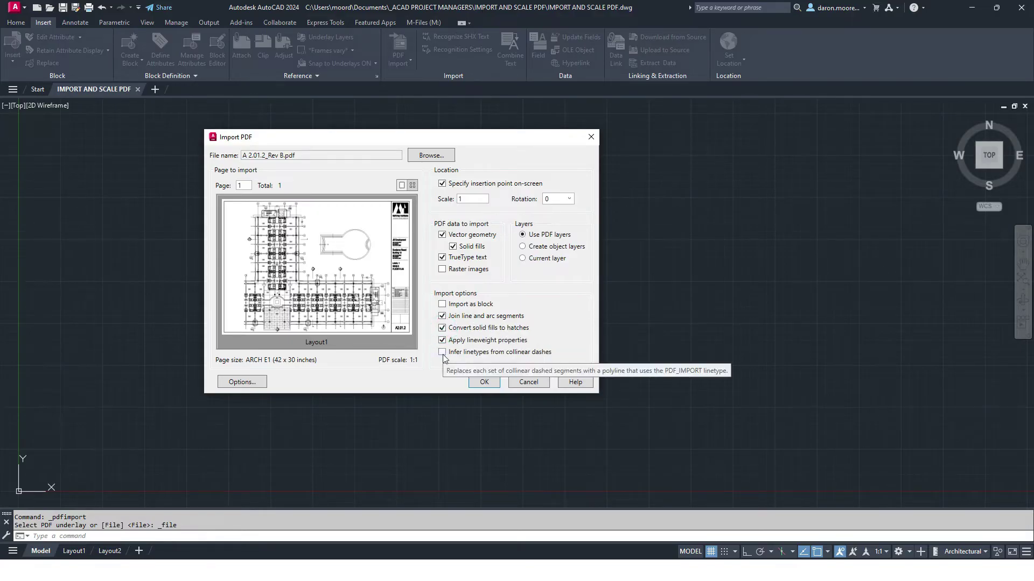
{"action": "left_click", "coordinate": [443, 352]}
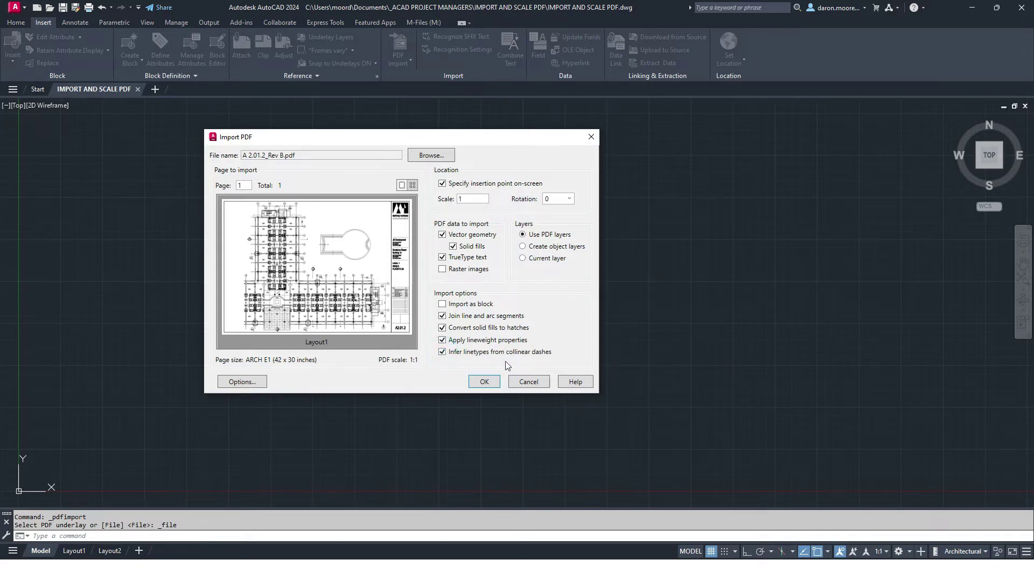
{"action": "left_click", "coordinate": [395, 366]}
- Insert the PDF with its insertion point at 0,0
{"action": "left_click", "coordinate": [484, 383]}
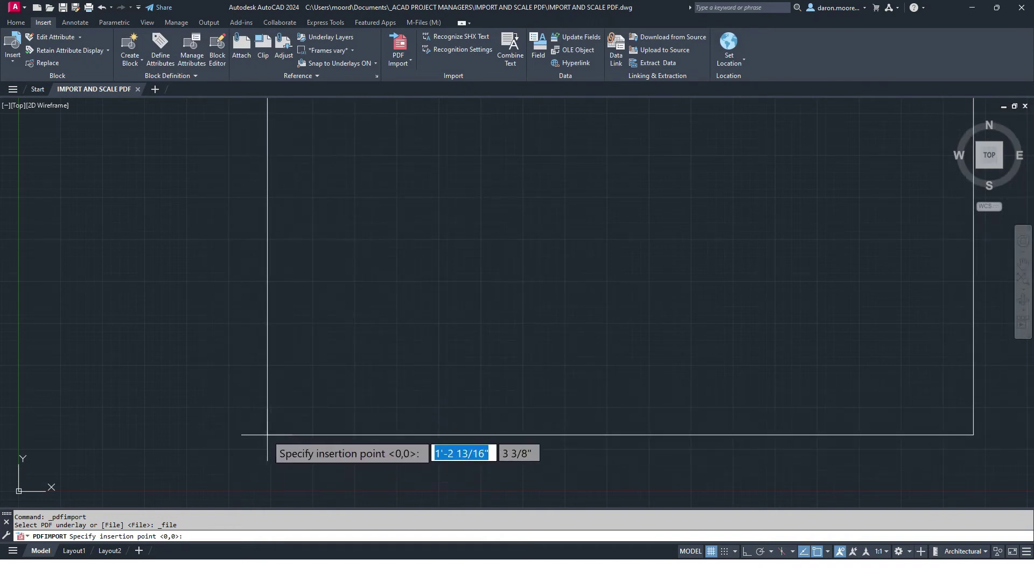
{"action": "type", "text": "0"}
{"action": "key", "text": "Tab"}
{"action": "type", "text": "0"}
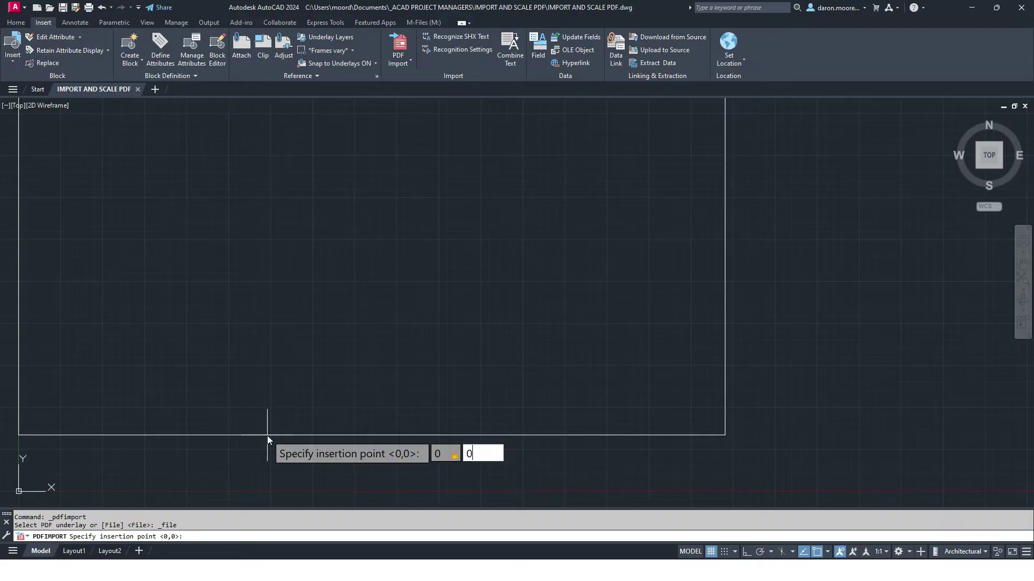
{"action": "key", "text": "Return"}
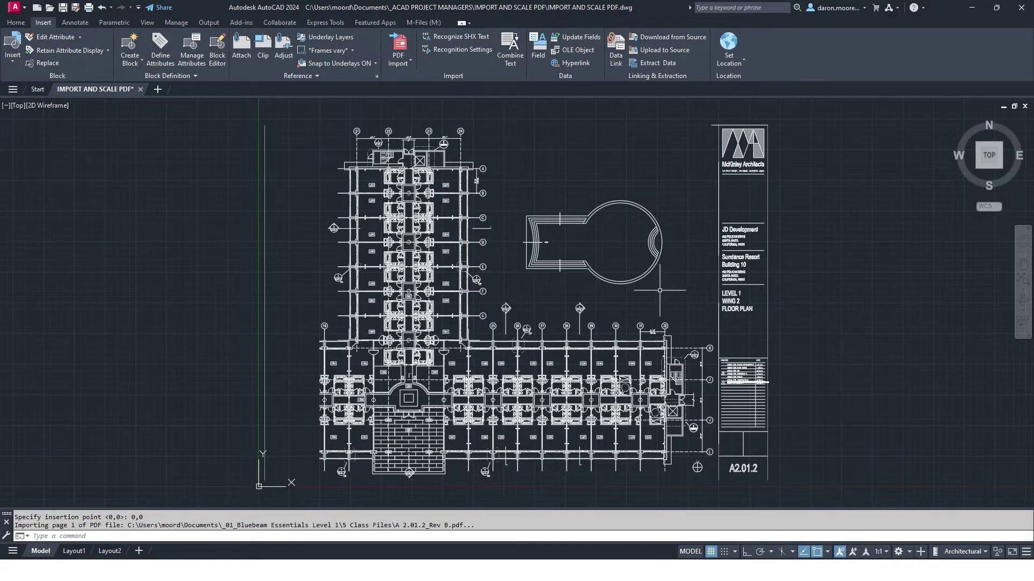
- Look over the imported sheet, then select all its objects from the Home tab
{"action": "middle_click_drag", "start_coordinate": [711, 497], "coordinate": [613, 409]}
{"action": "scroll", "coordinate": [613, 409], "scroll_direction": "up", "scroll_amount": 5}
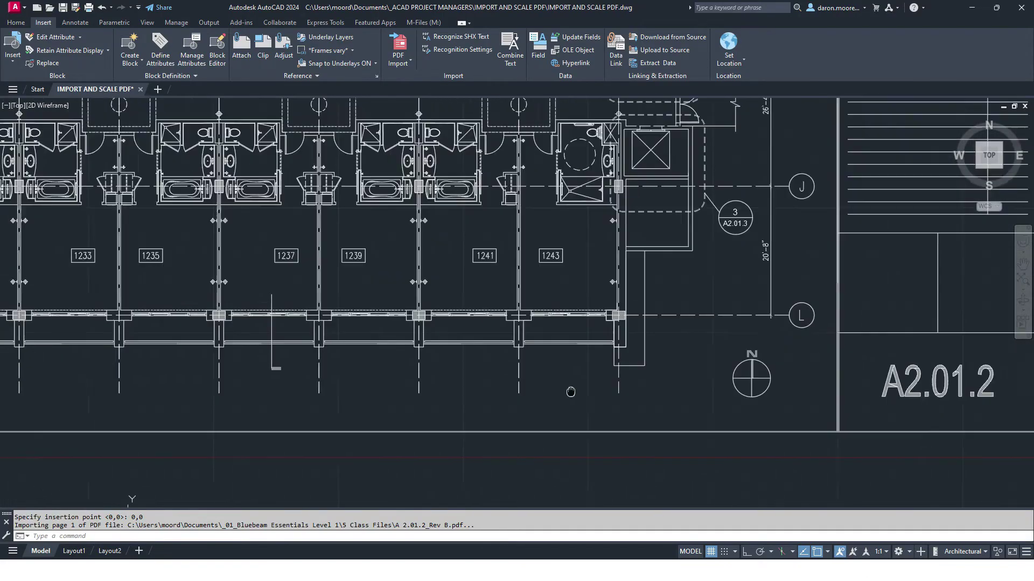
{"action": "scroll", "coordinate": [625, 351], "scroll_direction": "down", "scroll_amount": 3}
{"action": "scroll", "coordinate": [622, 323], "scroll_direction": "up", "scroll_amount": 6}
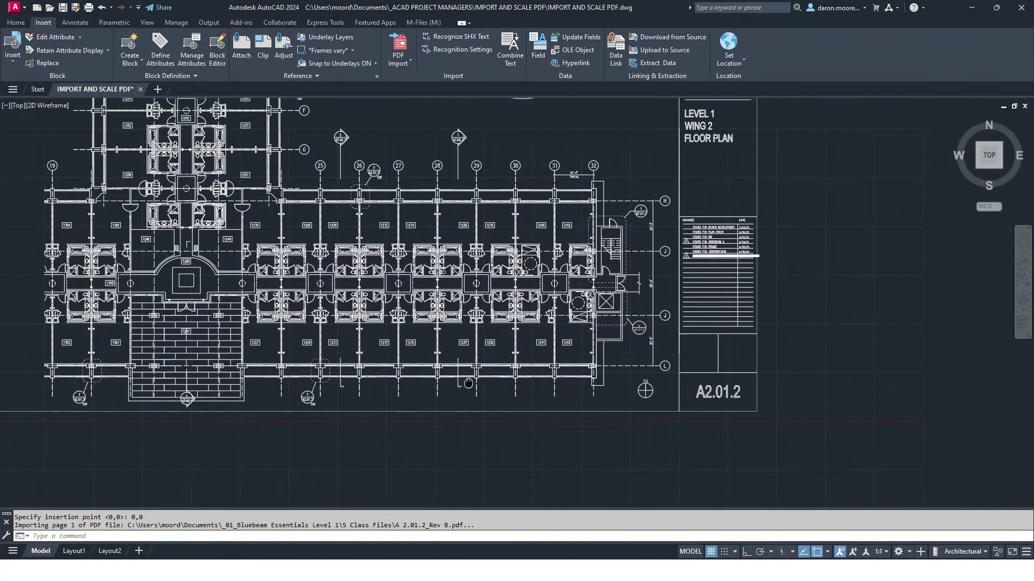
{"action": "scroll", "coordinate": [628, 231], "scroll_direction": "down", "scroll_amount": 5}
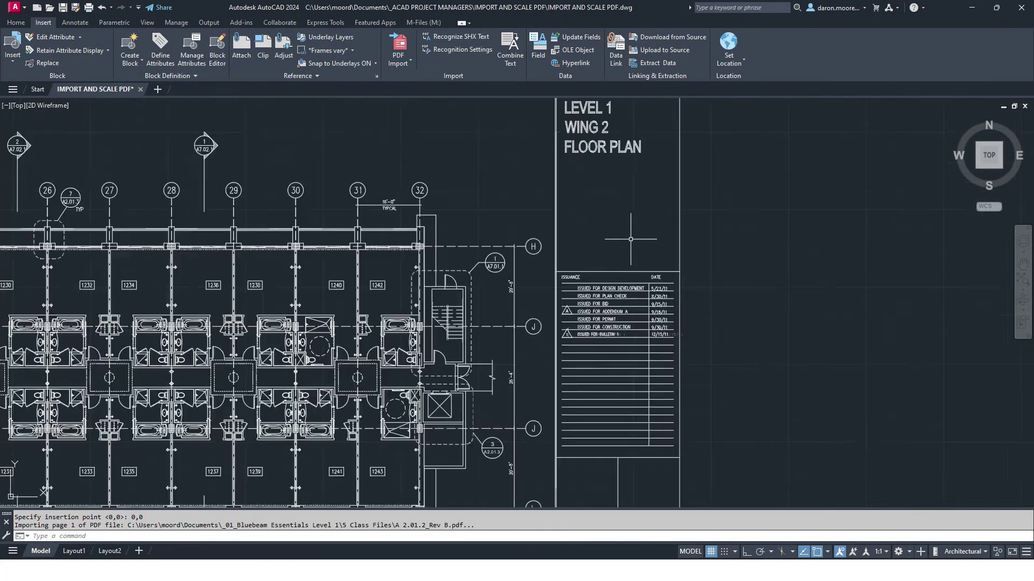
{"action": "mouse_move", "coordinate": [560, 258]}
{"action": "middle_mouse_down"}
{"action": "mouse_move", "coordinate": [663, 296]}
{"action": "mouse_move", "coordinate": [721, 386]}
{"action": "middle_mouse_up"}
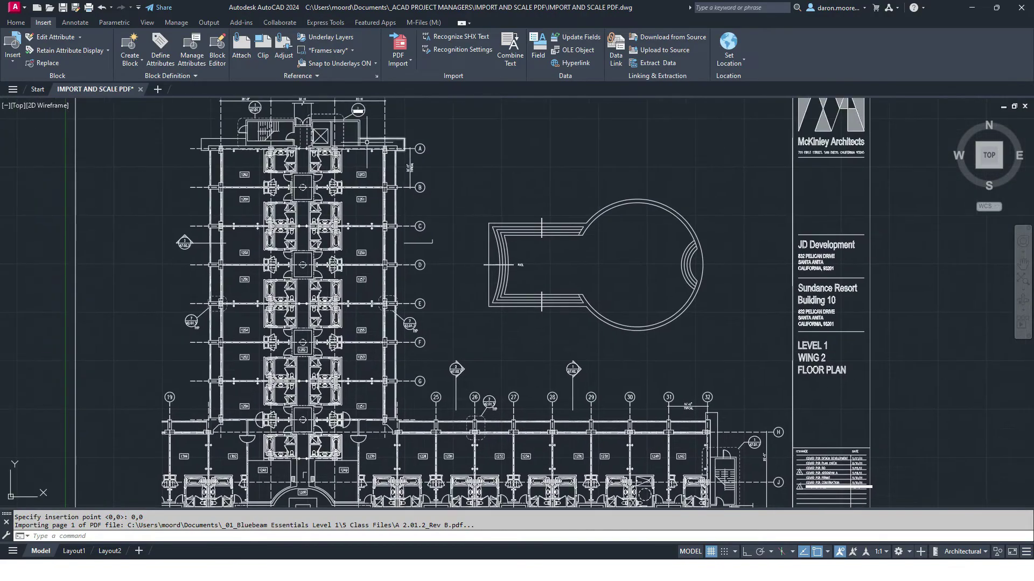
{"action": "scroll", "coordinate": [443, 186], "scroll_direction": "up", "scroll_amount": 8}
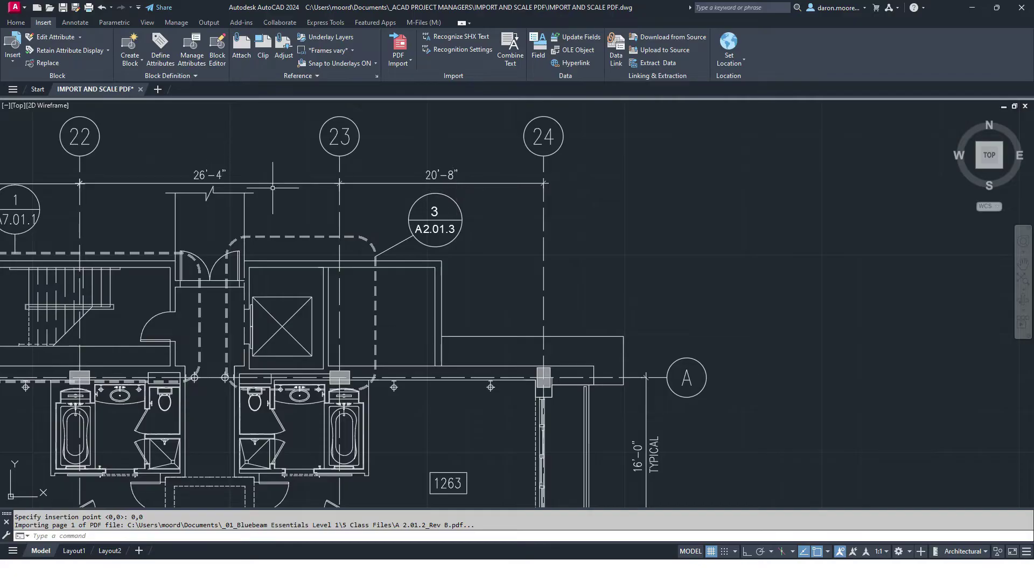
{"action": "scroll", "coordinate": [309, 157], "scroll_direction": "down", "scroll_amount": 4}
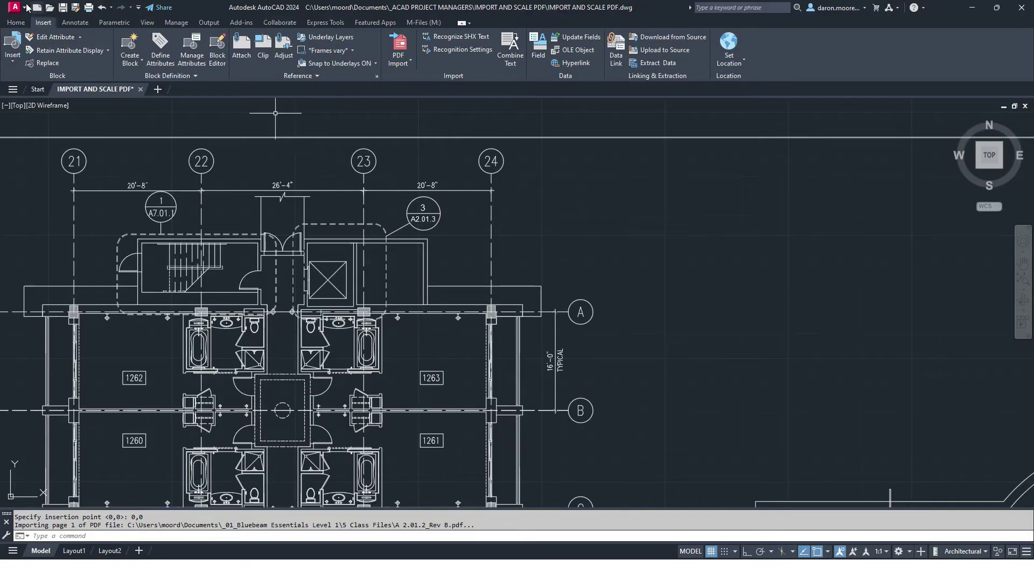
{"action": "left_click", "coordinate": [15, 22]}
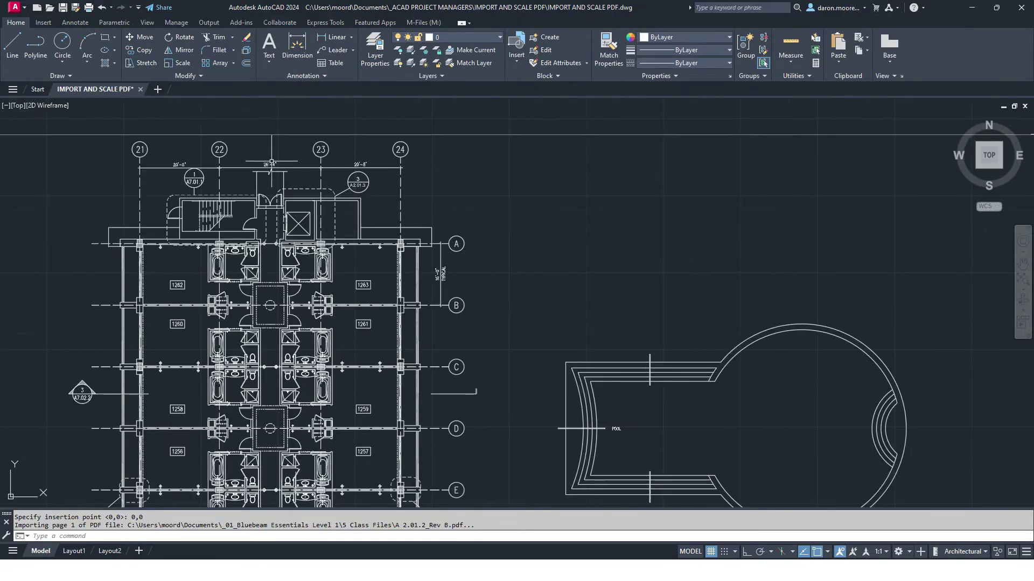
{"action": "scroll", "coordinate": [271, 160], "scroll_direction": "down", "scroll_amount": 3}
{"action": "scroll", "coordinate": [549, 233], "scroll_direction": "down", "scroll_amount": 1}
{"action": "scroll", "coordinate": [548, 232], "scroll_direction": "down", "scroll_amount": 2}
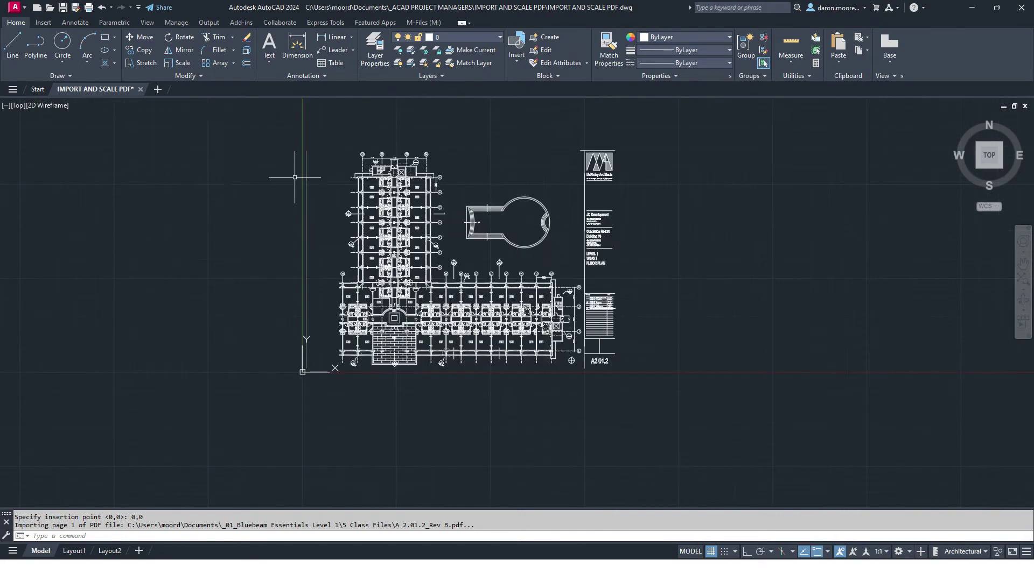
{"action": "middle_click_drag", "start_coordinate": [538, 391], "coordinate": [486, 428]}
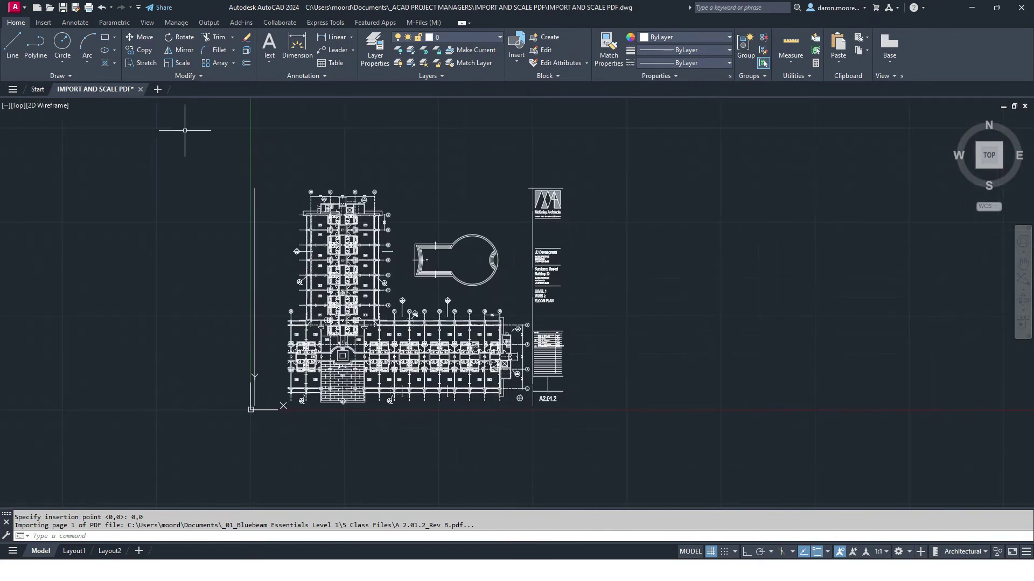
{"action": "scroll", "coordinate": [452, 284], "scroll_direction": "up", "scroll_amount": 2}
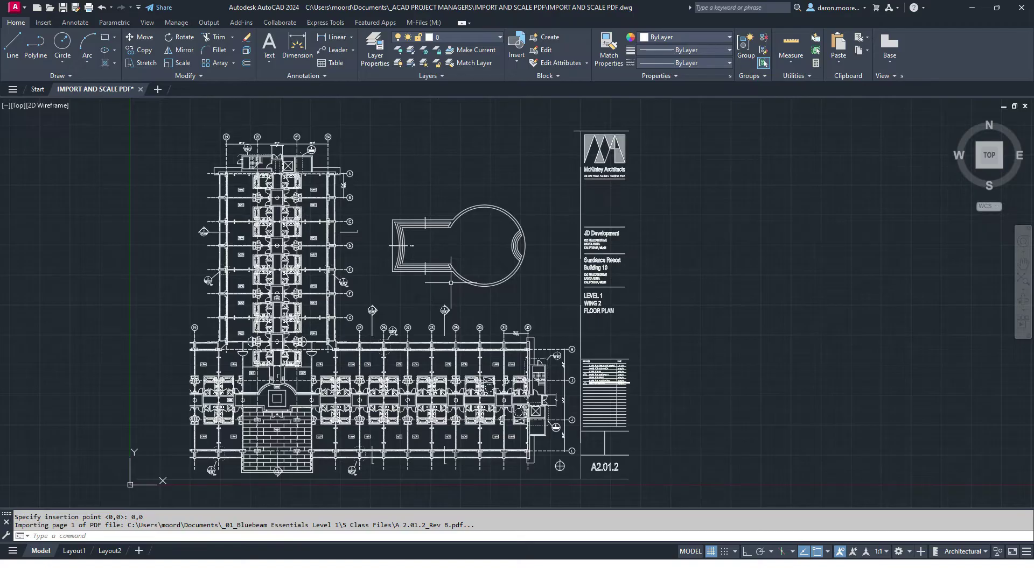
{"action": "key", "text": "ctrl+a"}
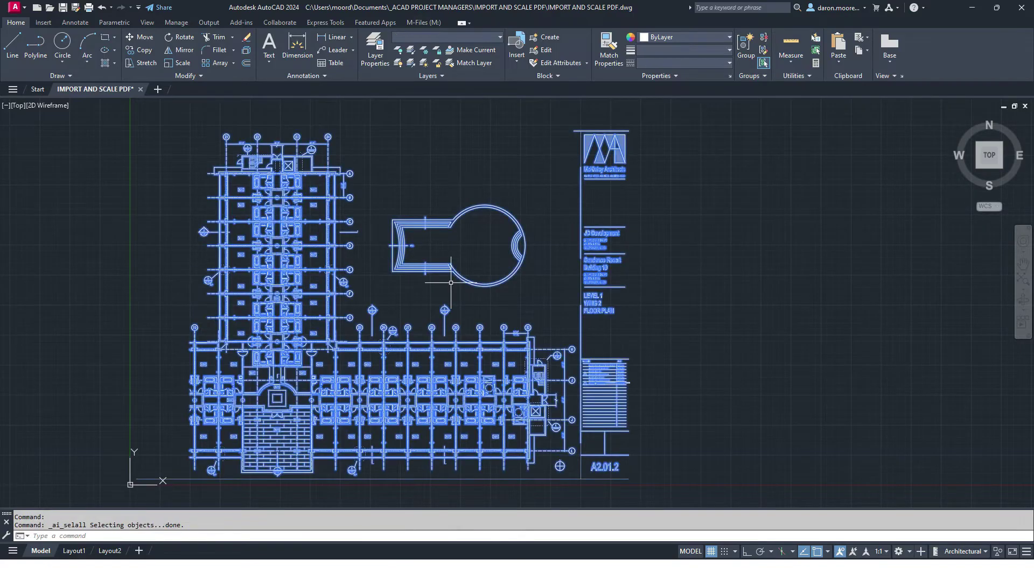
- Start Scale on all objects with the base point at the quadrant of grid bubble 23
{"action": "left_click", "coordinate": [182, 64]}
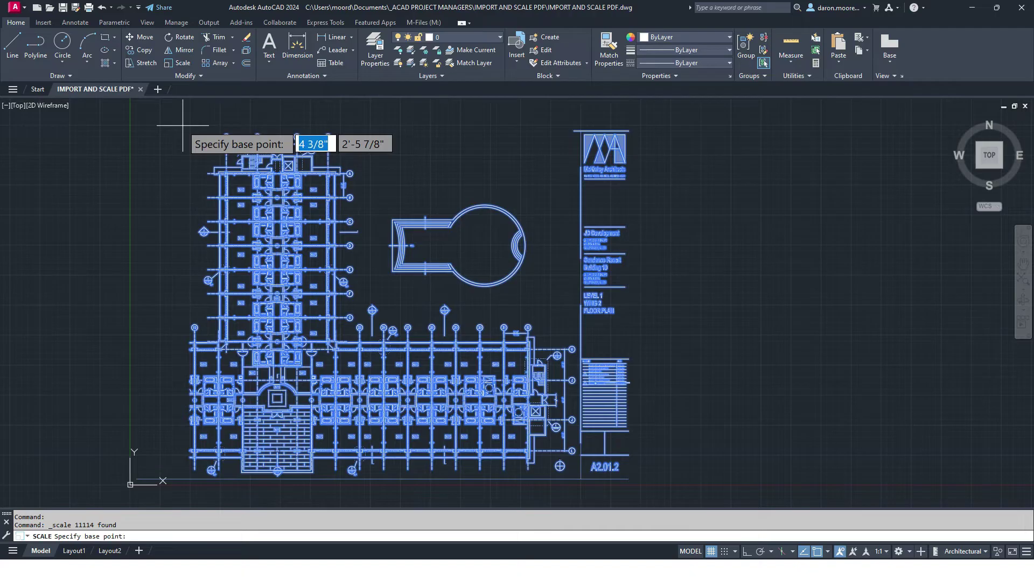
{"action": "scroll", "coordinate": [302, 133], "scroll_direction": "up", "scroll_amount": 6}
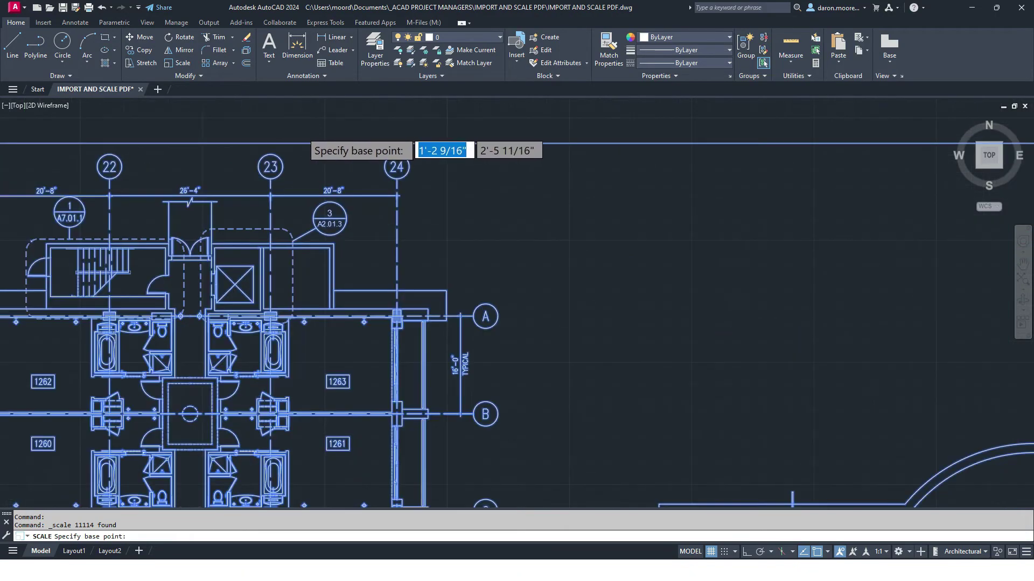
{"action": "scroll", "coordinate": [303, 142], "scroll_direction": "up", "scroll_amount": 2}
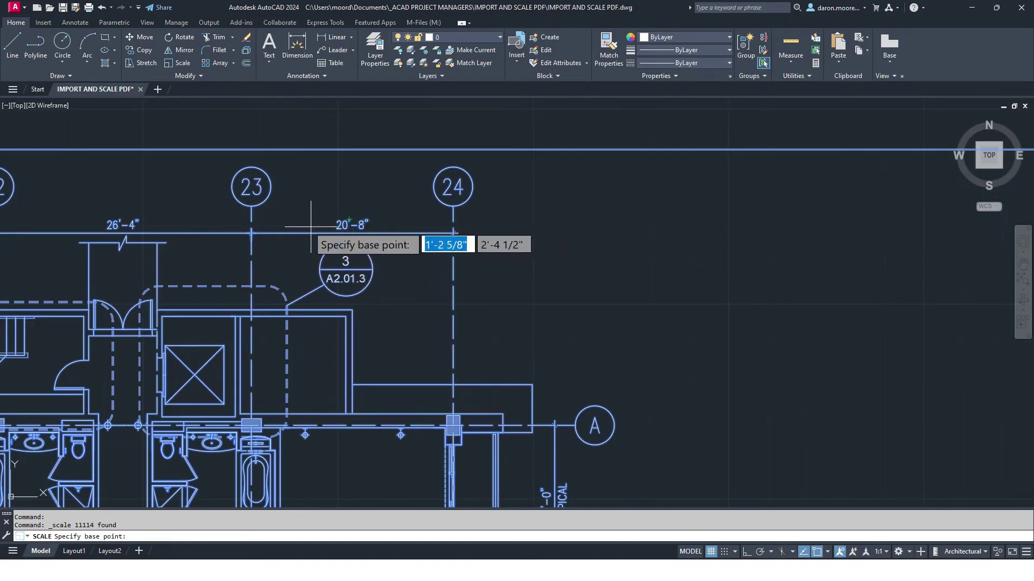
{"action": "scroll", "coordinate": [291, 223], "scroll_direction": "up", "scroll_amount": 2}
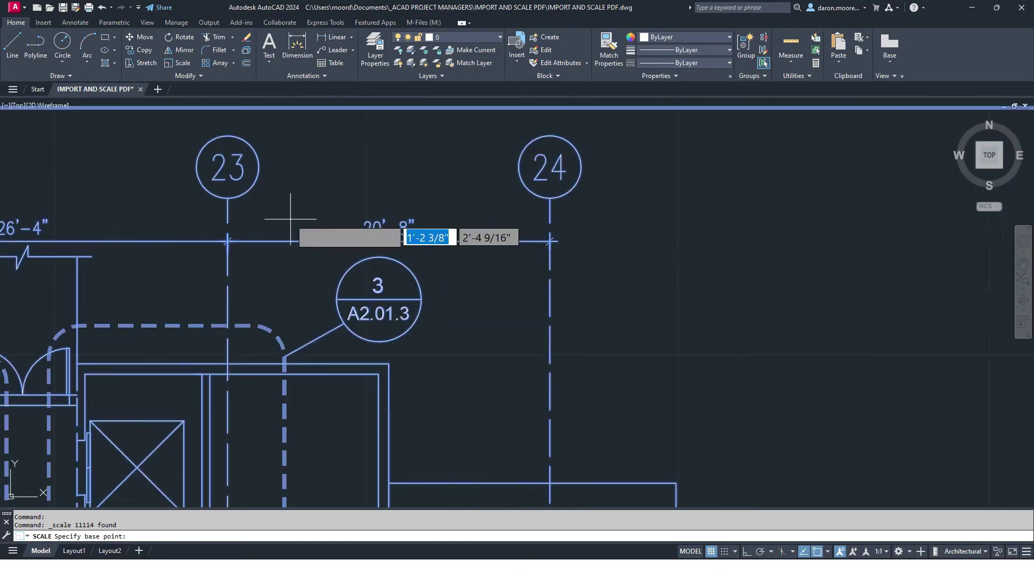
{"action": "left_click", "coordinate": [227, 198]}
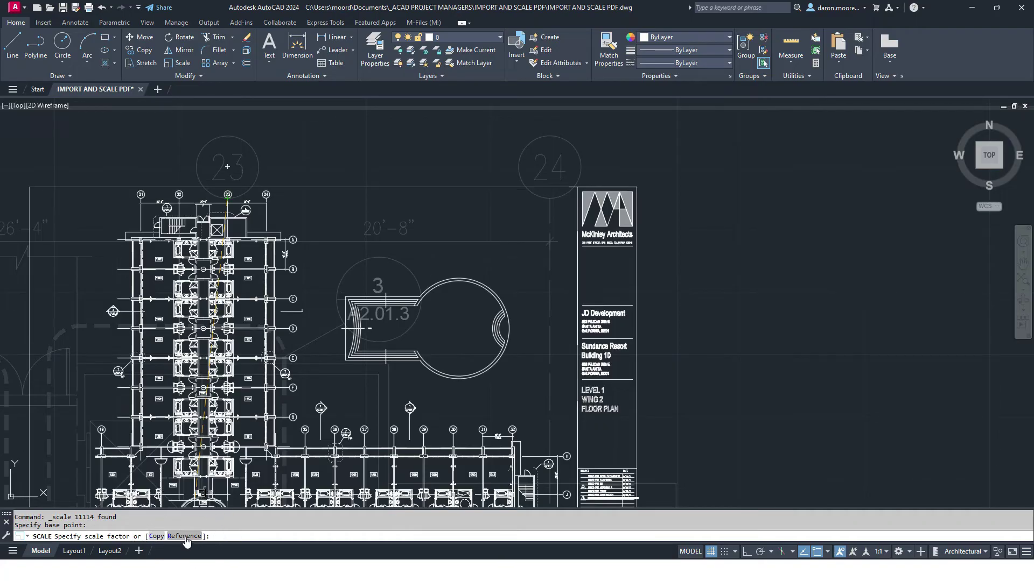
{"action": "left_click", "coordinate": [185, 537]}
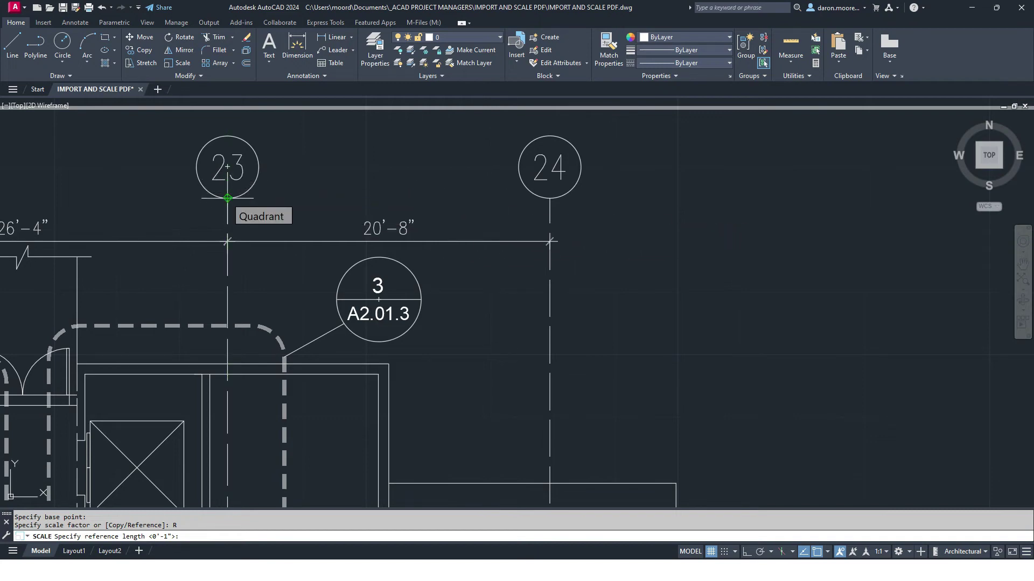
- Scale by reference so the bubble 23 to bubble 24 distance becomes 20'-8"
{"action": "left_click", "coordinate": [228, 198]}
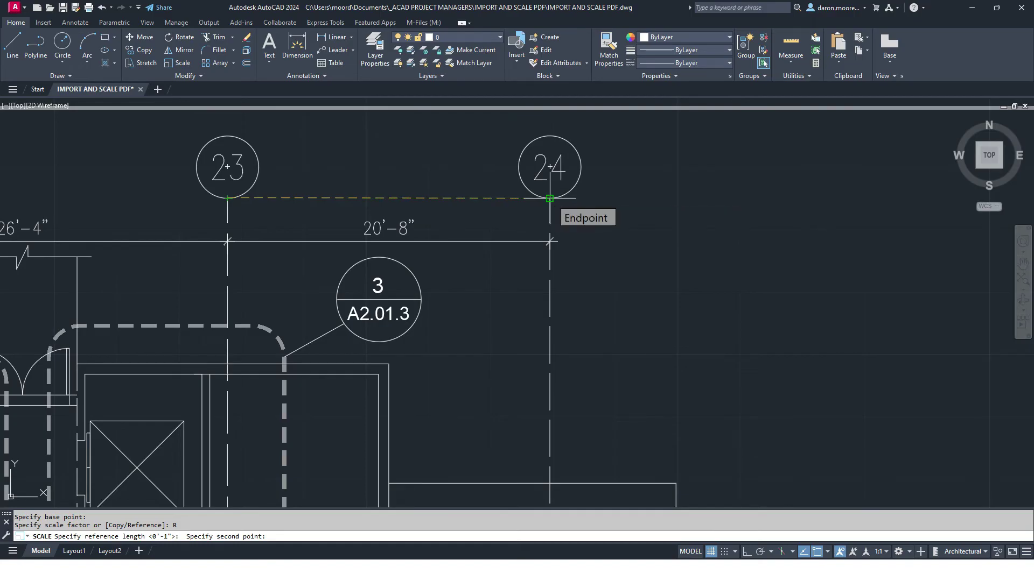
{"action": "left_click", "coordinate": [550, 198]}
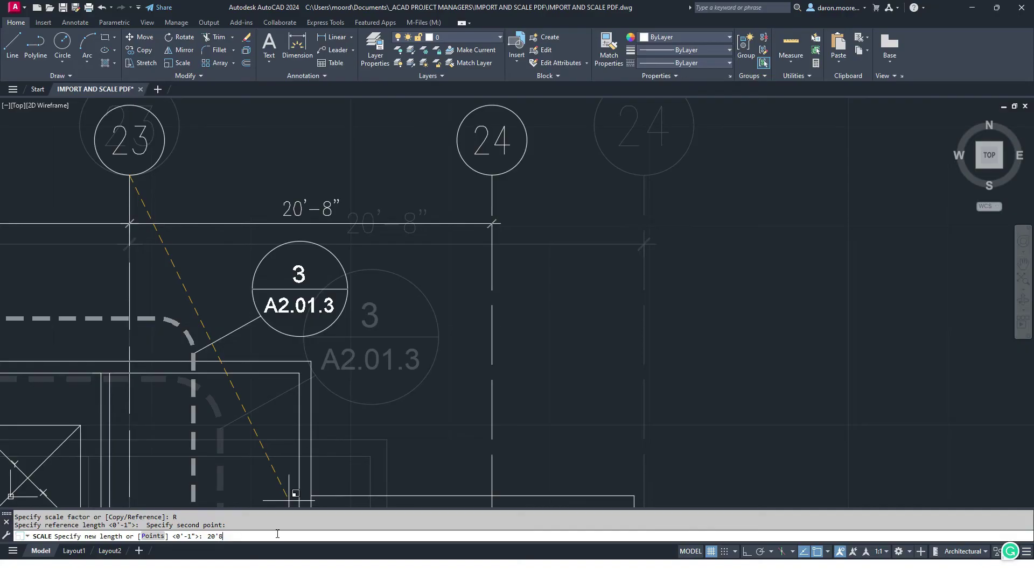
{"action": "key", "text": "Return"}
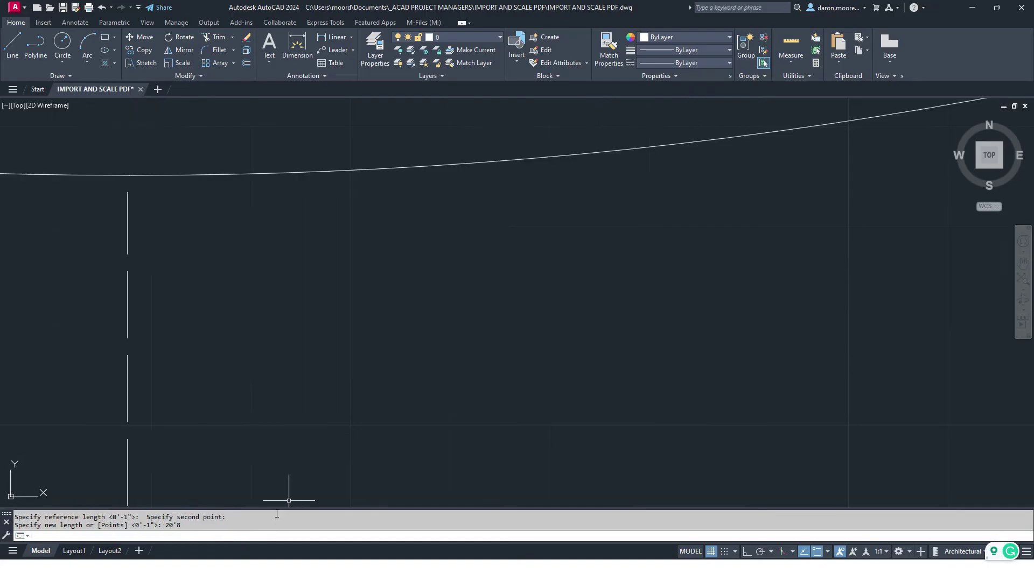
- Measure the distance from grid 23 to grid 24 to confirm it reads 20'-8"
{"action": "scroll", "coordinate": [369, 358], "scroll_direction": "up", "scroll_amount": 10}
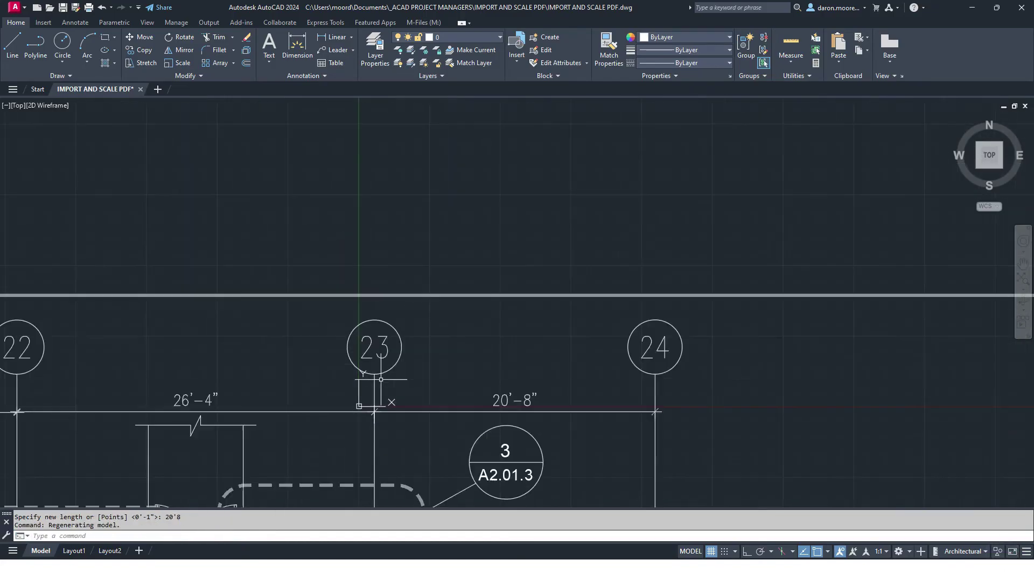
{"action": "scroll", "coordinate": [381, 380], "scroll_direction": "down", "scroll_amount": 4}
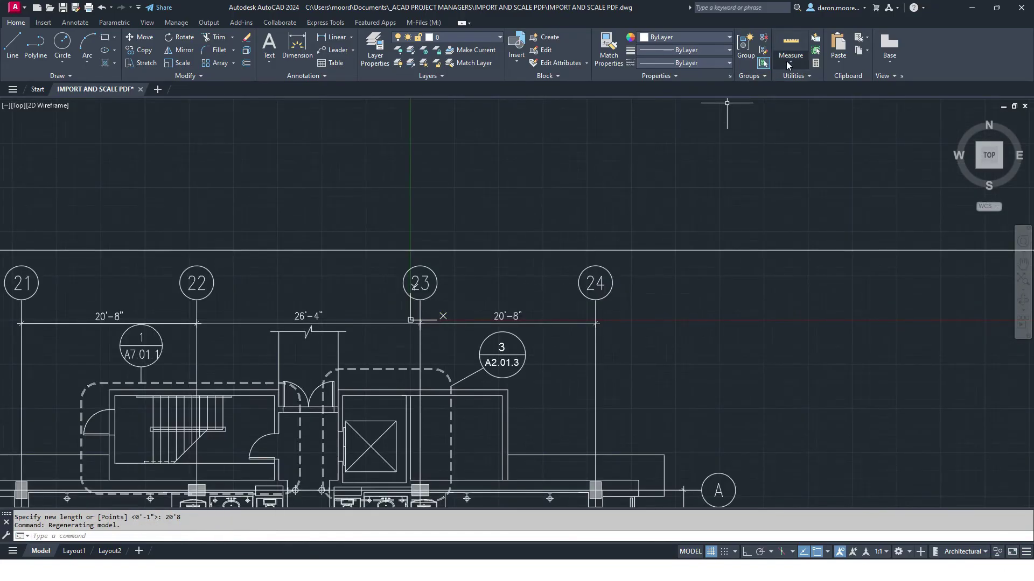
{"action": "left_click", "coordinate": [790, 63]}
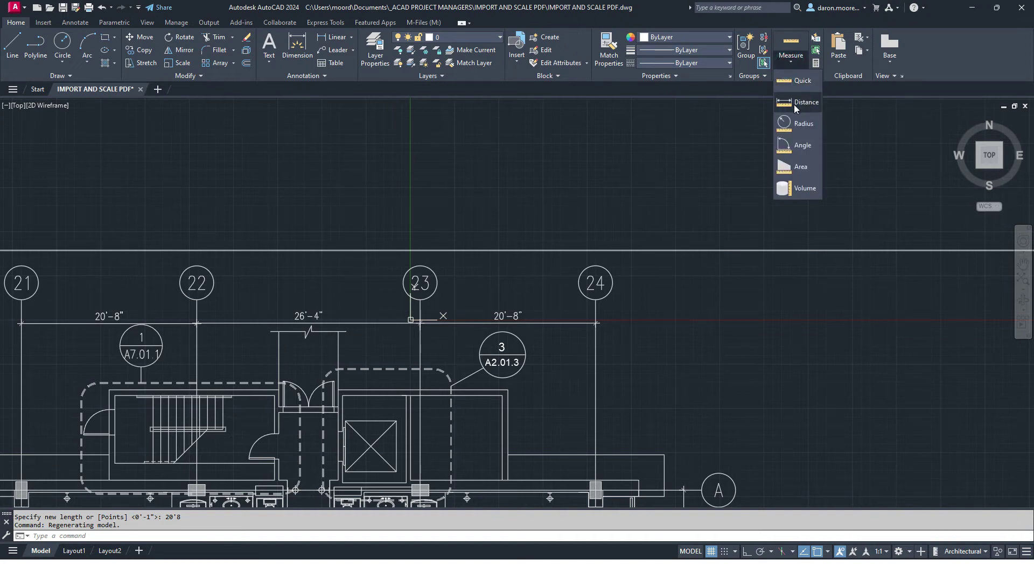
{"action": "left_click", "coordinate": [792, 104]}
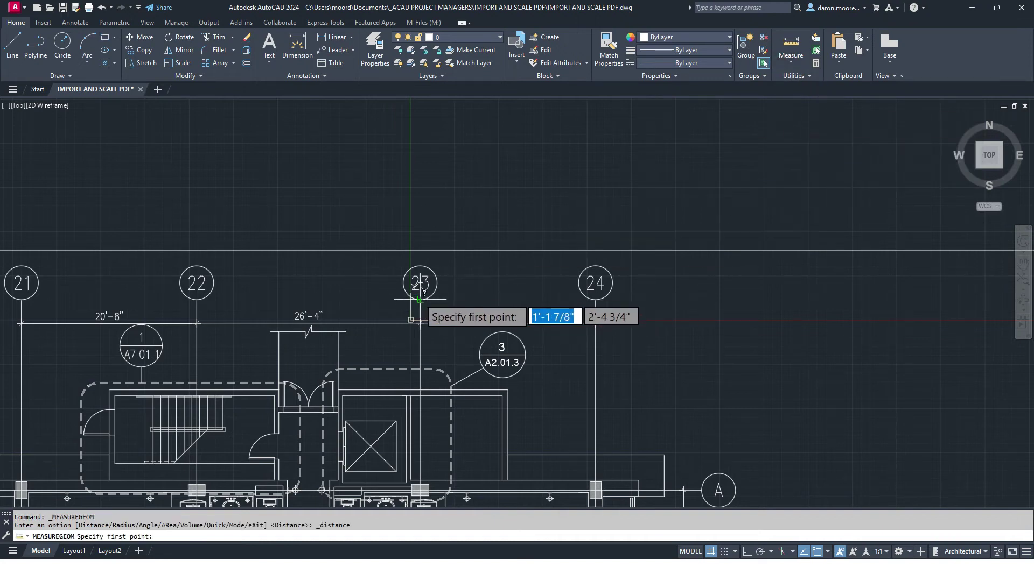
{"action": "left_click", "coordinate": [420, 299]}
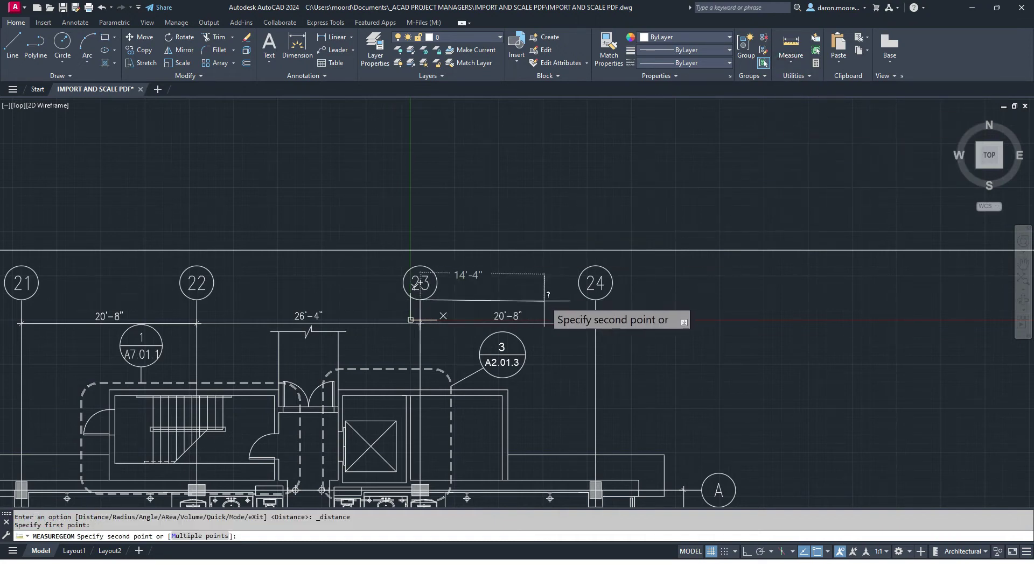
{"action": "left_click", "coordinate": [596, 299]}
{"action": "left_click", "coordinate": [636, 478]}
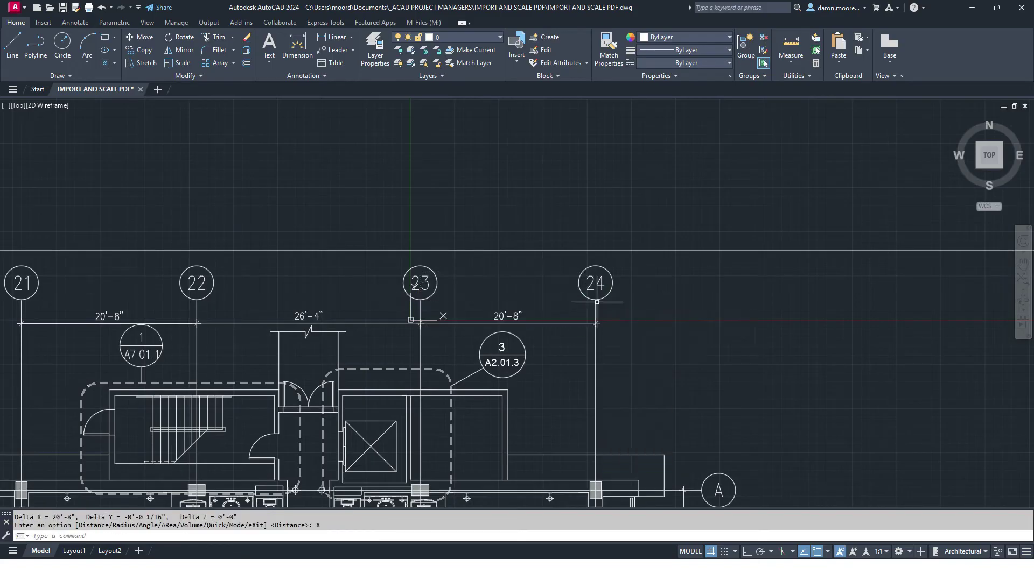
{"action": "key", "text": "Escape"}
{"action": "key", "text": "Escape"}
{"action": "scroll", "coordinate": [412, 129], "scroll_direction": "down", "scroll_amount": 6}
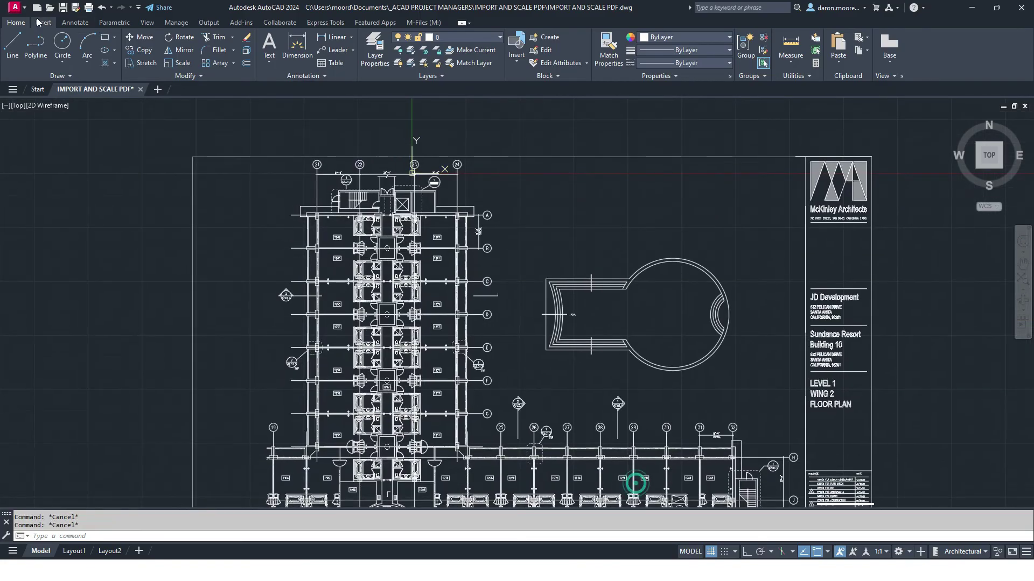
{"action": "left_click", "coordinate": [39, 22]}
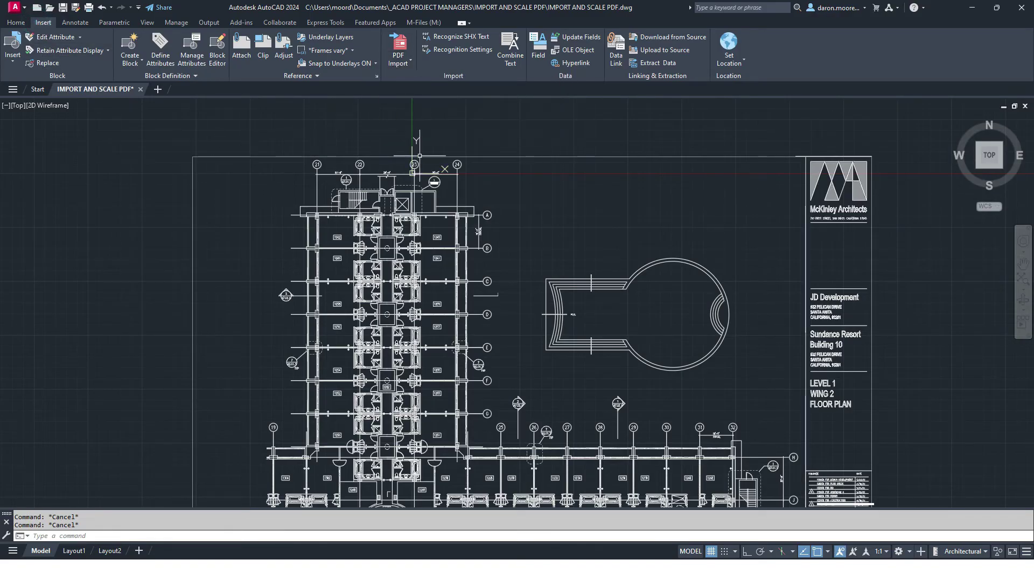
- Zoom out and select all objects of the rescaled floor plan with Ctrl+A
{"action": "scroll", "coordinate": [57, 116], "scroll_direction": "down", "scroll_amount": 4}
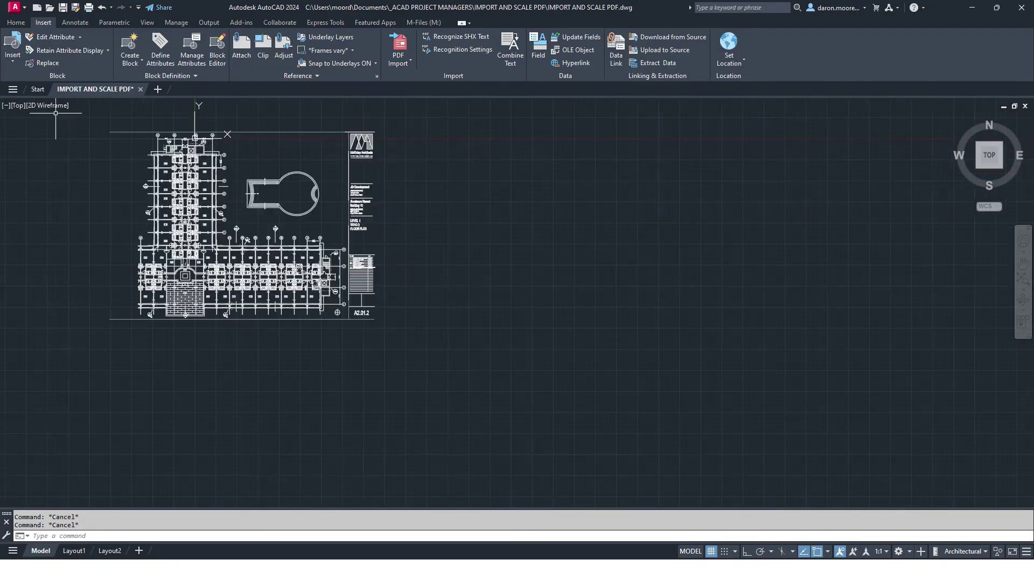
{"action": "left_click", "coordinate": [16, 22]}
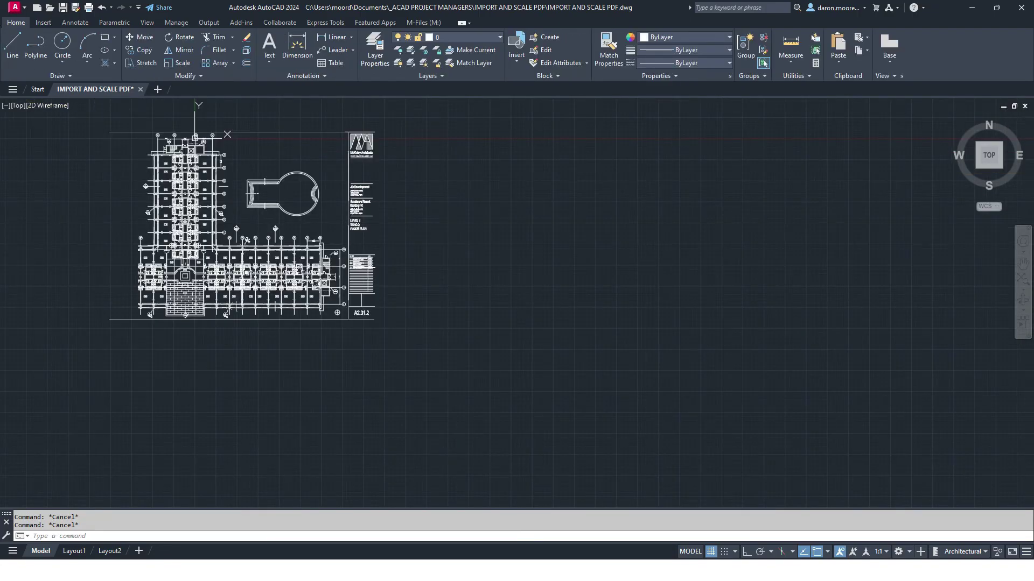
{"action": "key", "text": "ctrl+a"}
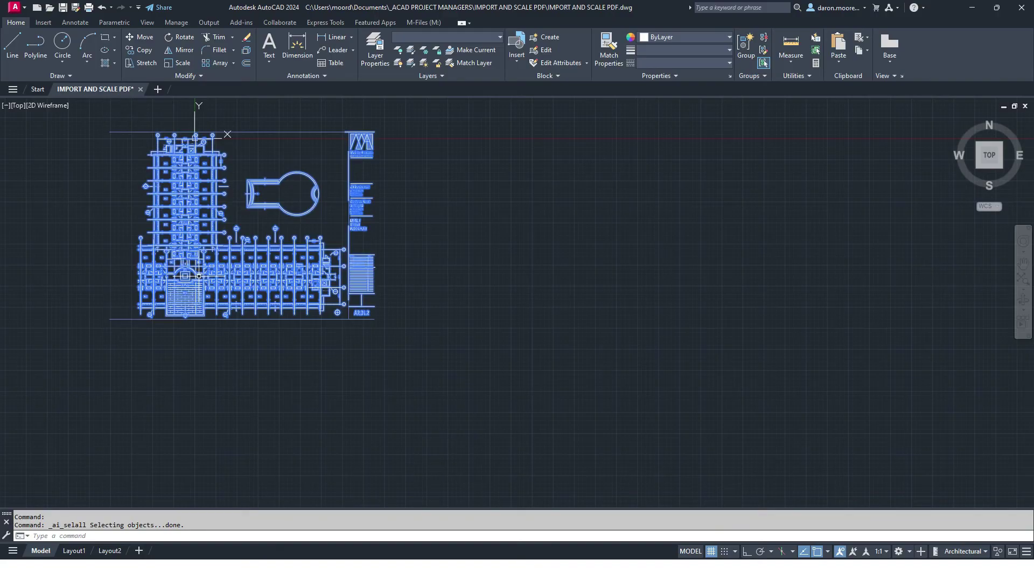
- Scale all 11114 objects from grid 23 by reference so the grid 23–24 span measures 20'-8"
{"action": "left_click", "coordinate": [173, 64]}
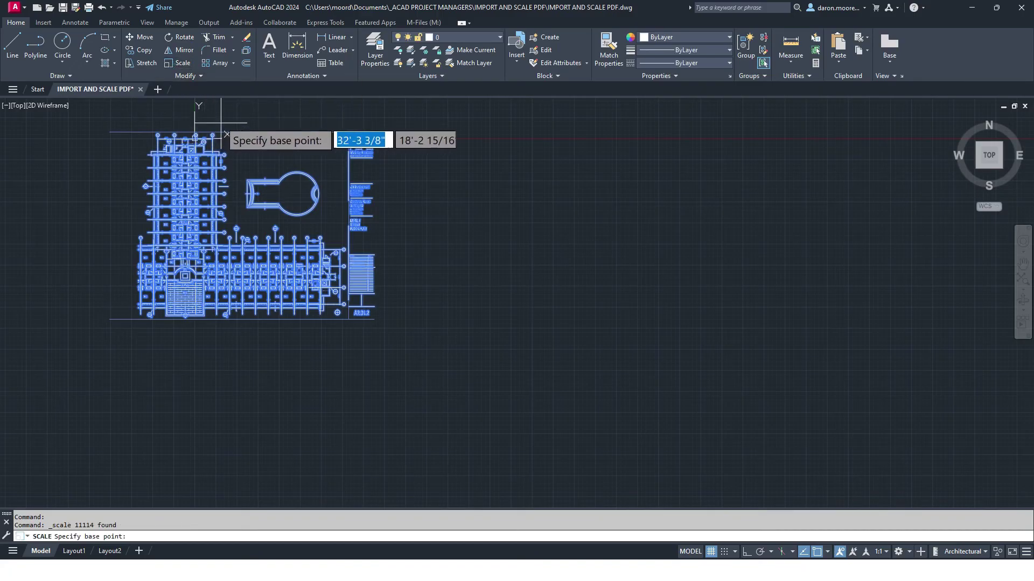
{"action": "scroll", "coordinate": [221, 123], "scroll_direction": "up", "scroll_amount": 6}
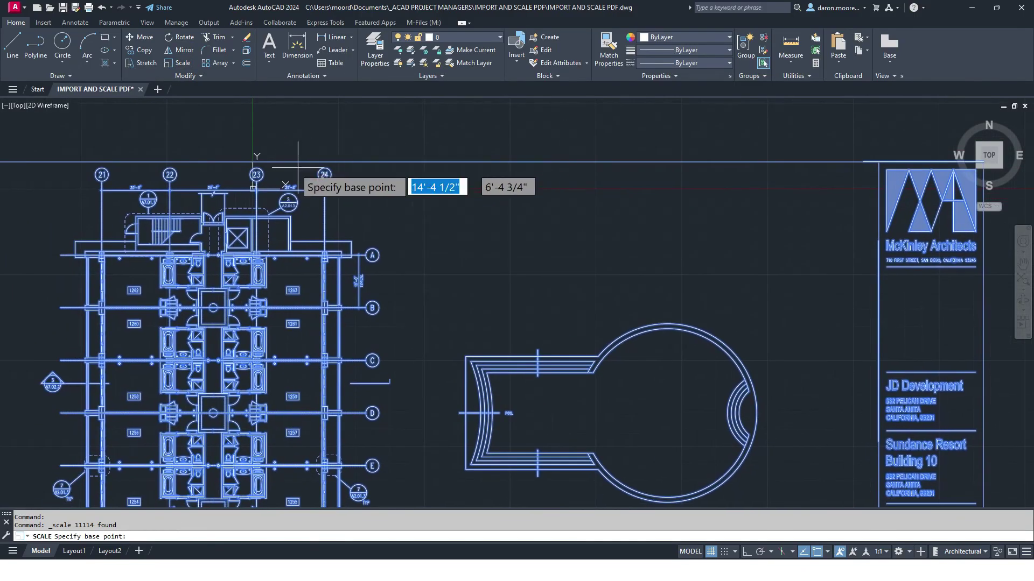
{"action": "scroll", "coordinate": [298, 167], "scroll_direction": "up", "scroll_amount": 4}
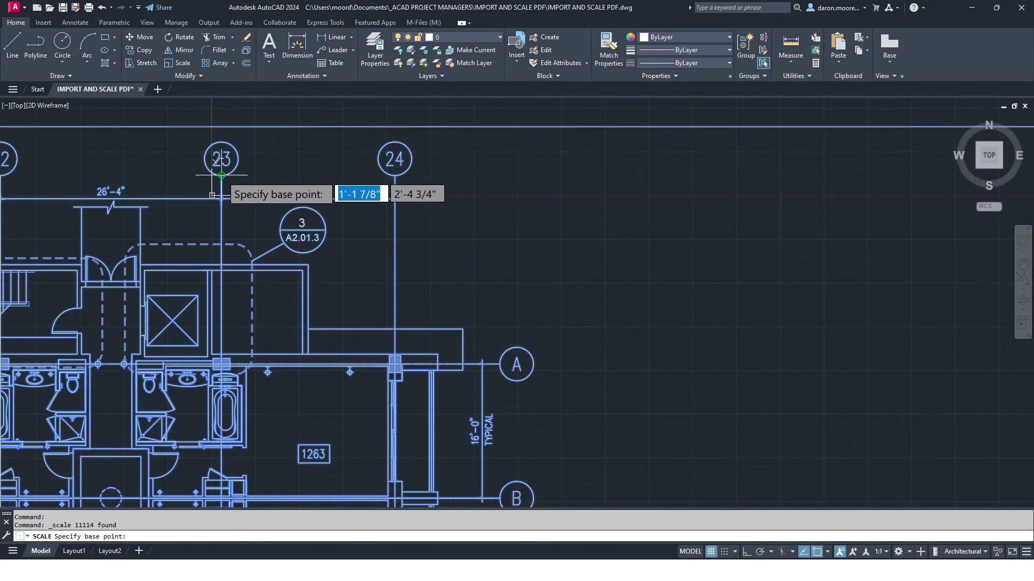
{"action": "scroll", "coordinate": [321, 211], "scroll_direction": "up", "scroll_amount": 4}
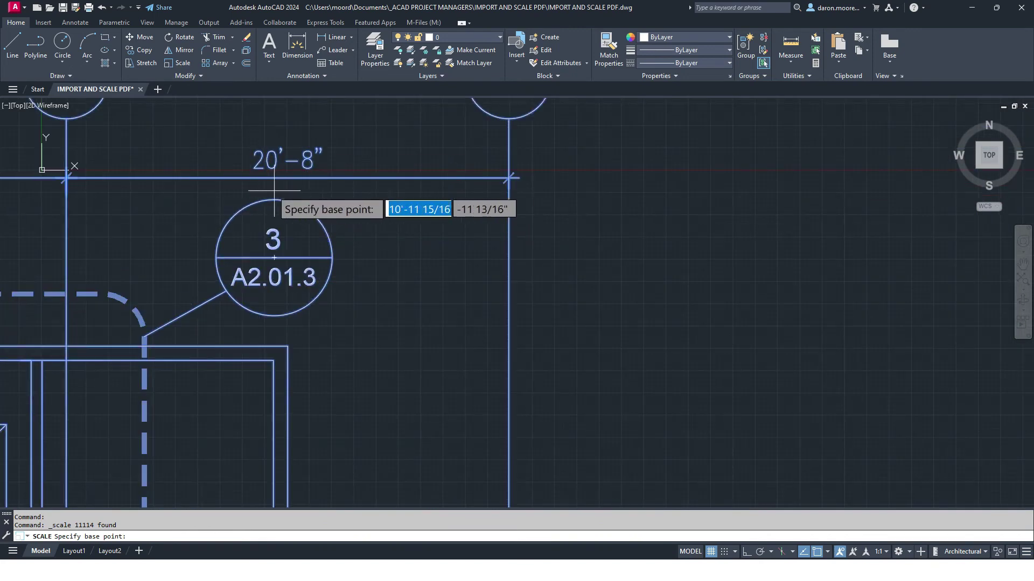
{"action": "scroll", "coordinate": [274, 190], "scroll_direction": "down", "scroll_amount": 2}
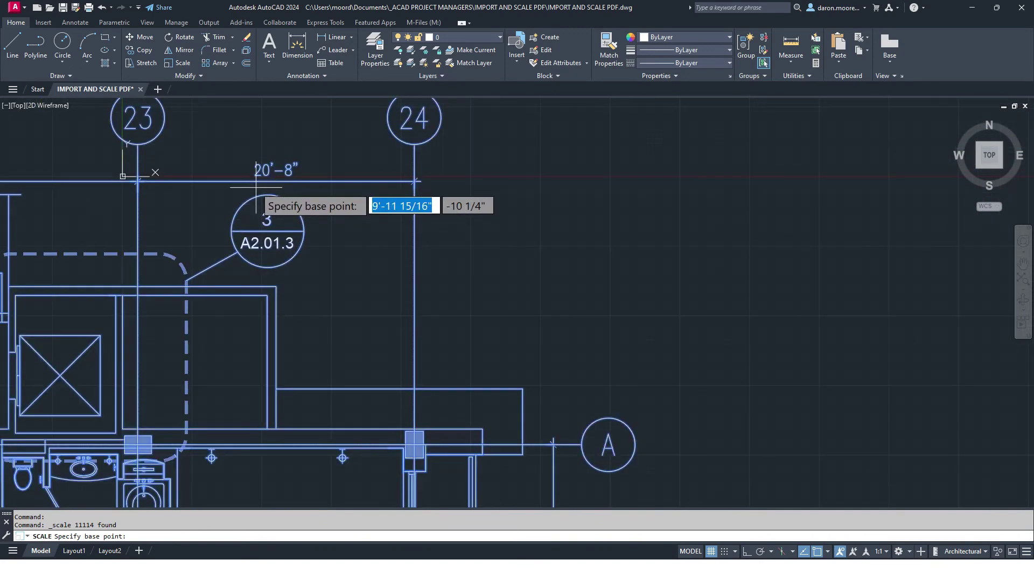
{"action": "left_click", "coordinate": [137, 144]}
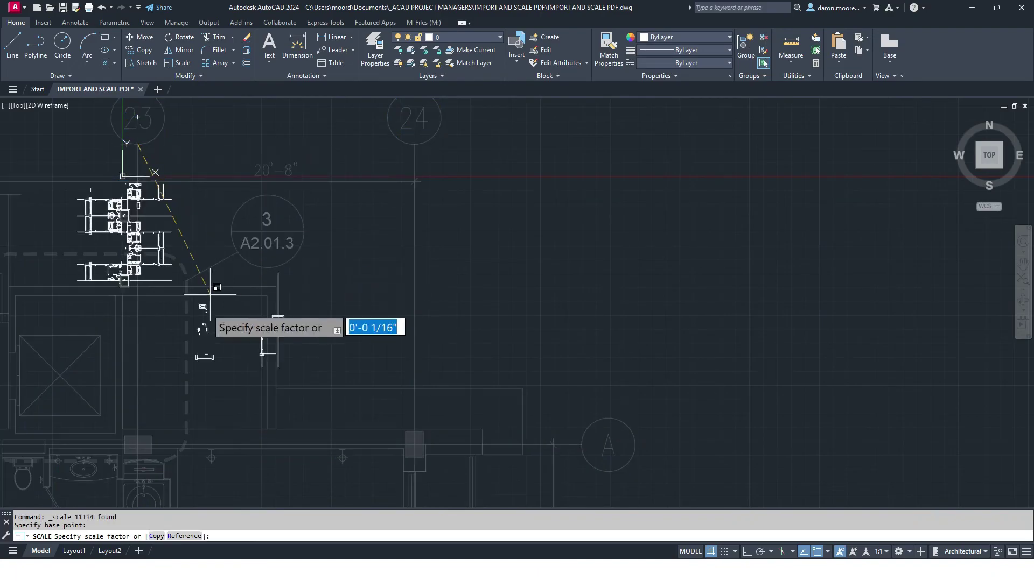
{"action": "left_click", "coordinate": [192, 537]}
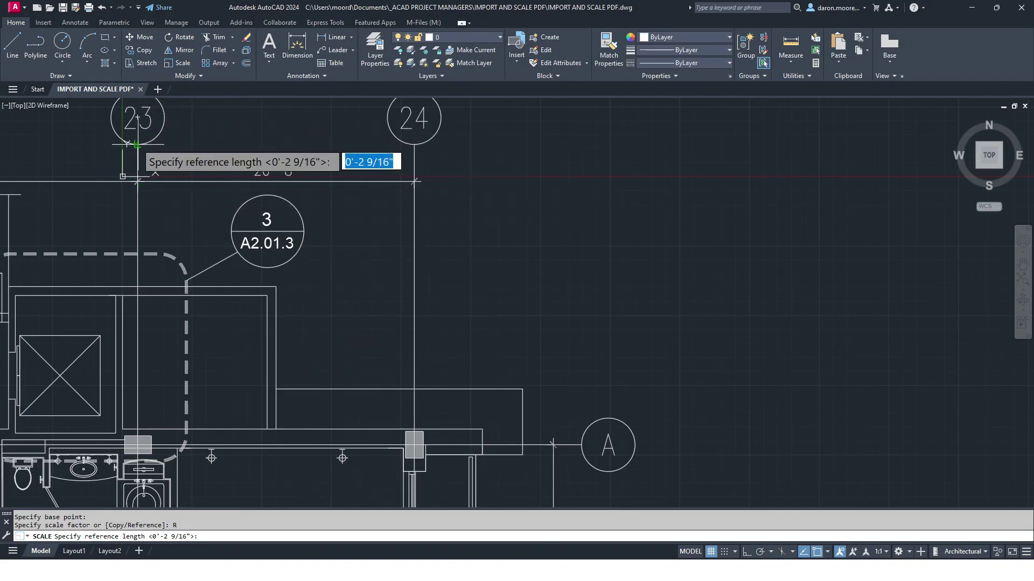
{"action": "left_click", "coordinate": [137, 144]}
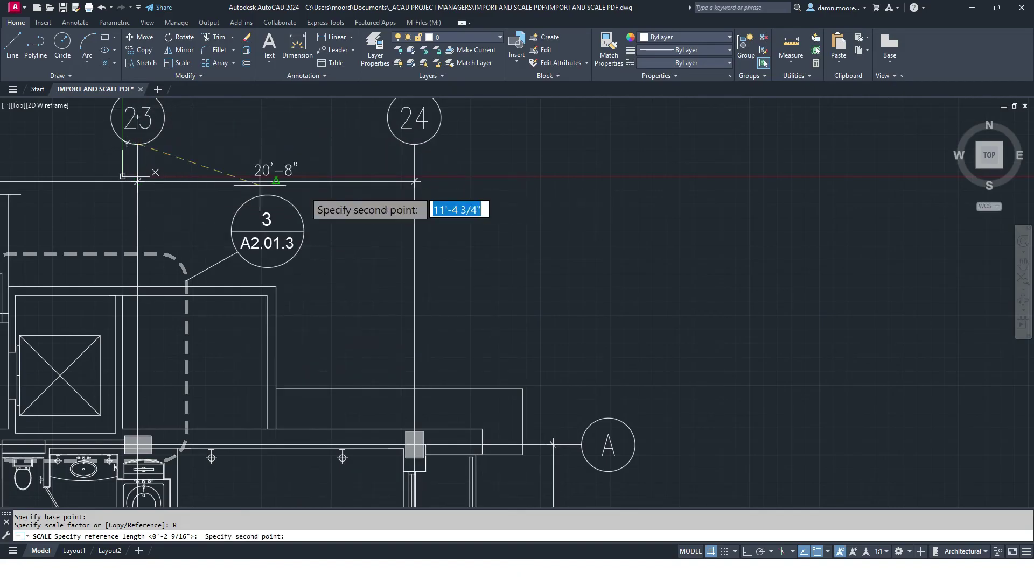
{"action": "left_click", "coordinate": [414, 144]}
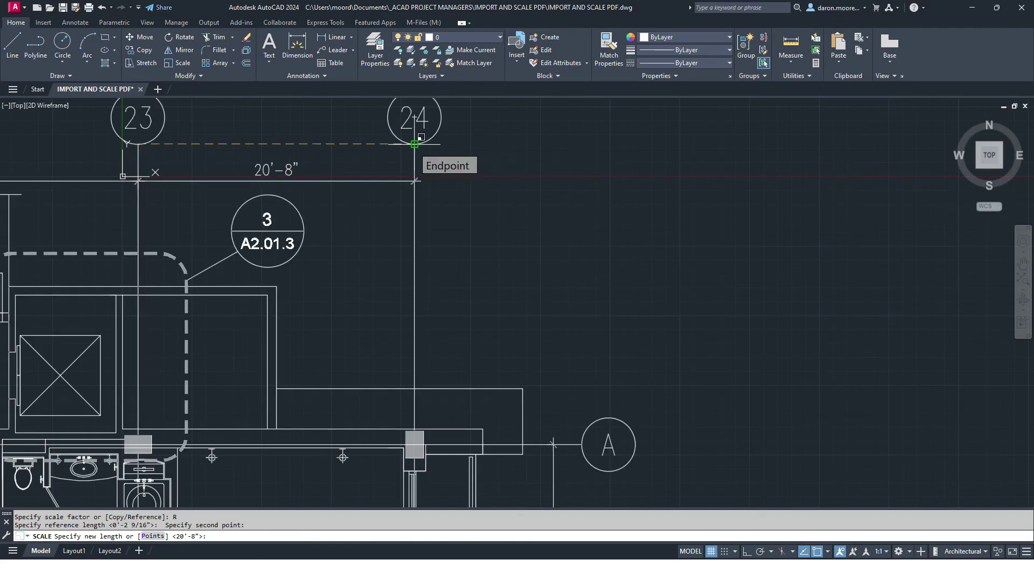
{"action": "type", "text": "20'8"}
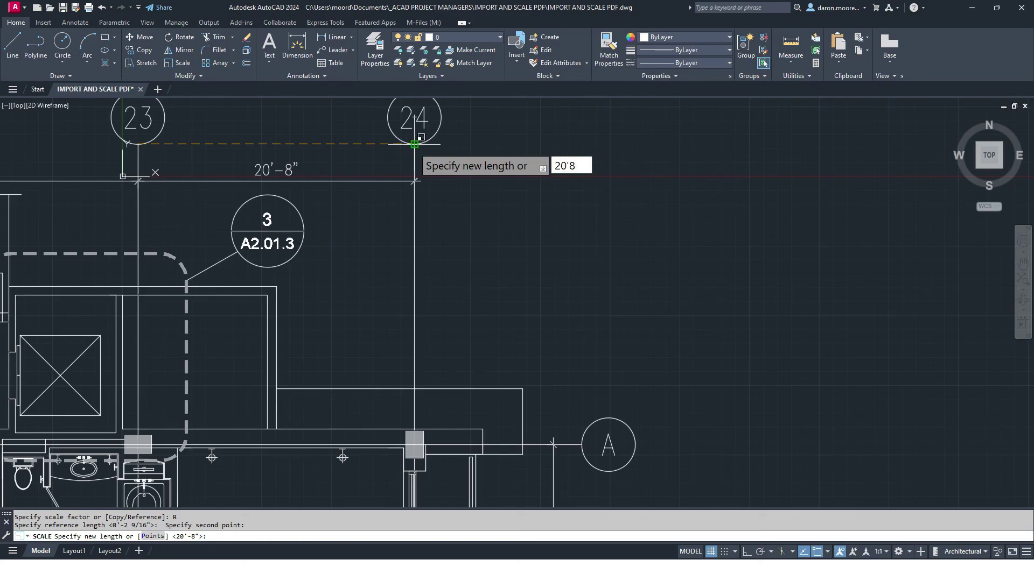
{"action": "key", "text": "Return"}
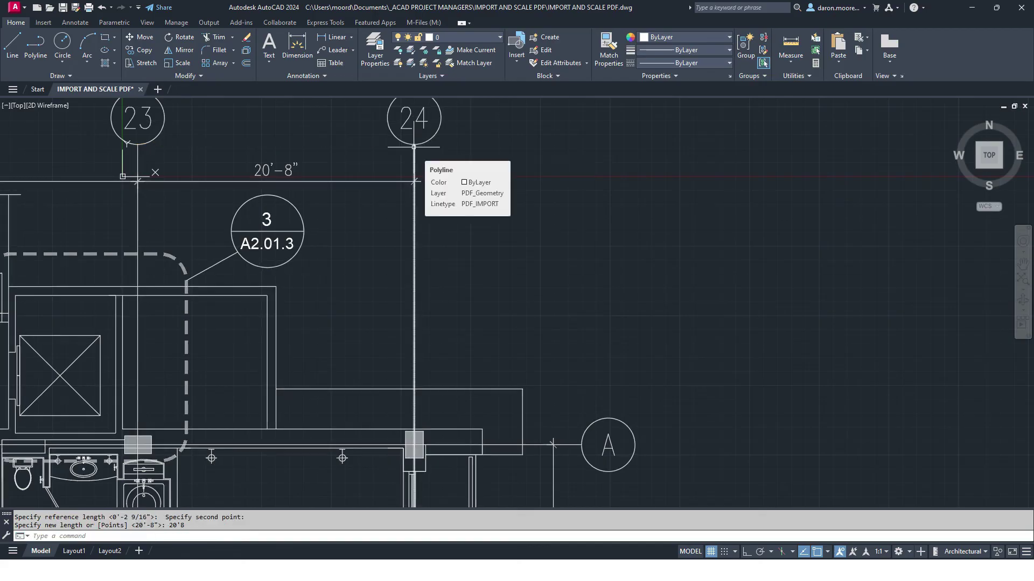
- Fit the whole rescaled plan in view and quick-save IMPORT AND SCALE PDF.dwg
{"action": "scroll", "coordinate": [438, 254], "scroll_direction": "down", "scroll_amount": 5}
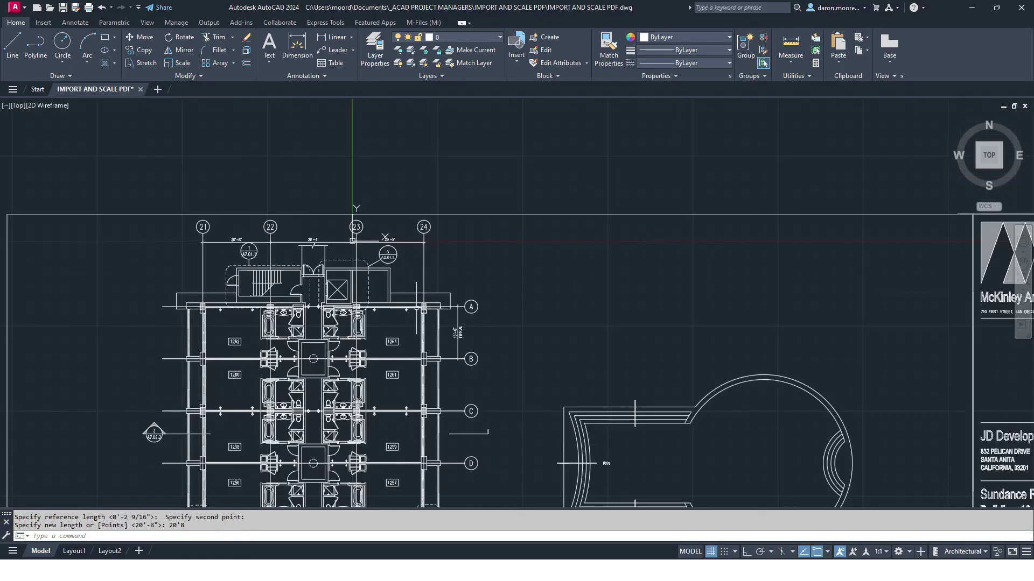
{"action": "mouse_move", "coordinate": [711, 226]}
{"action": "middle_mouse_down"}
{"action": "mouse_move", "coordinate": [366, 225]}
{"action": "mouse_move", "coordinate": [355, 186]}
{"action": "middle_mouse_up"}
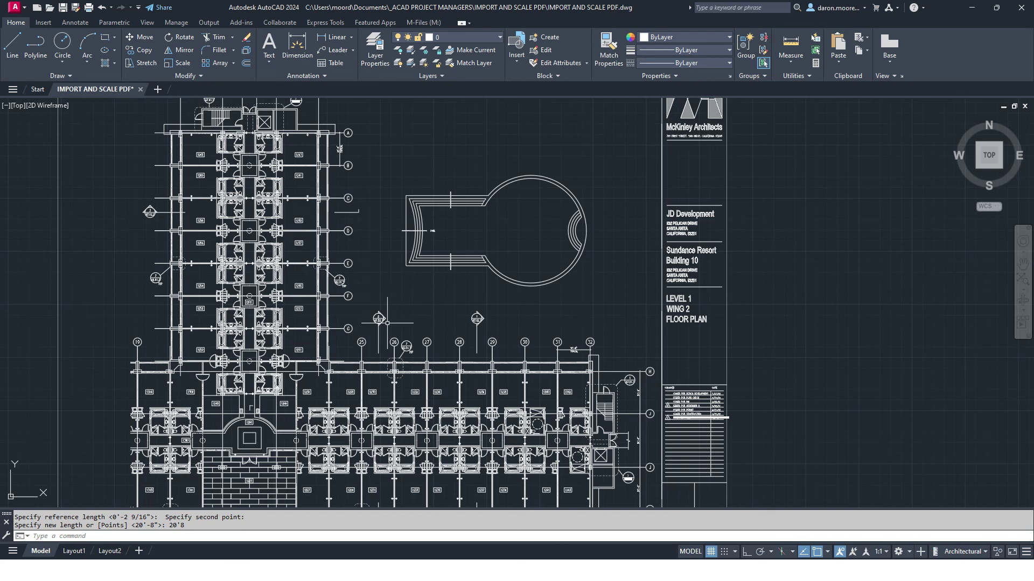
{"action": "middle_click", "coordinate": [425, 298]}
{"action": "middle_click", "coordinate": [425, 297]}
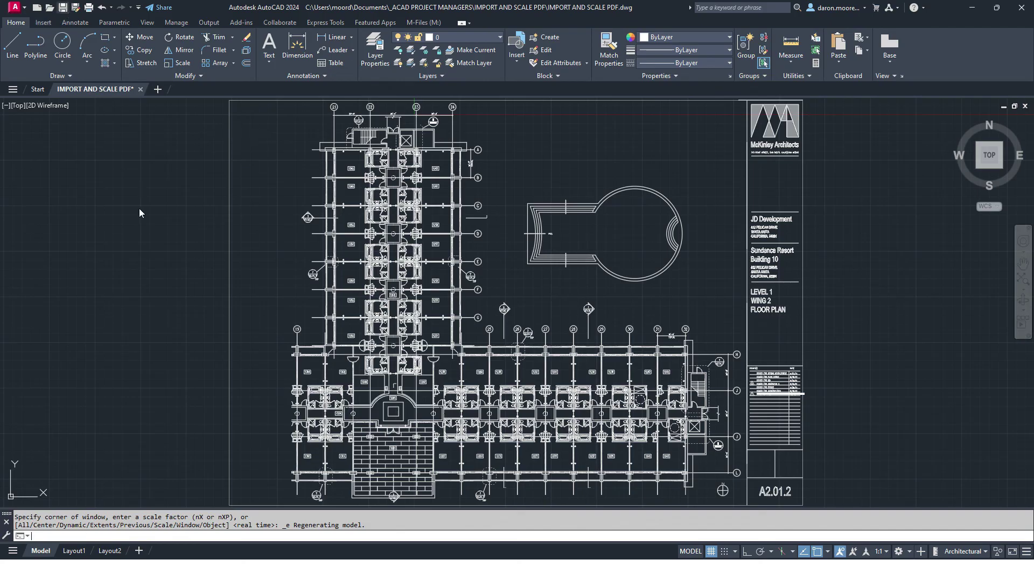
{"action": "key", "text": "ctrl+s"}
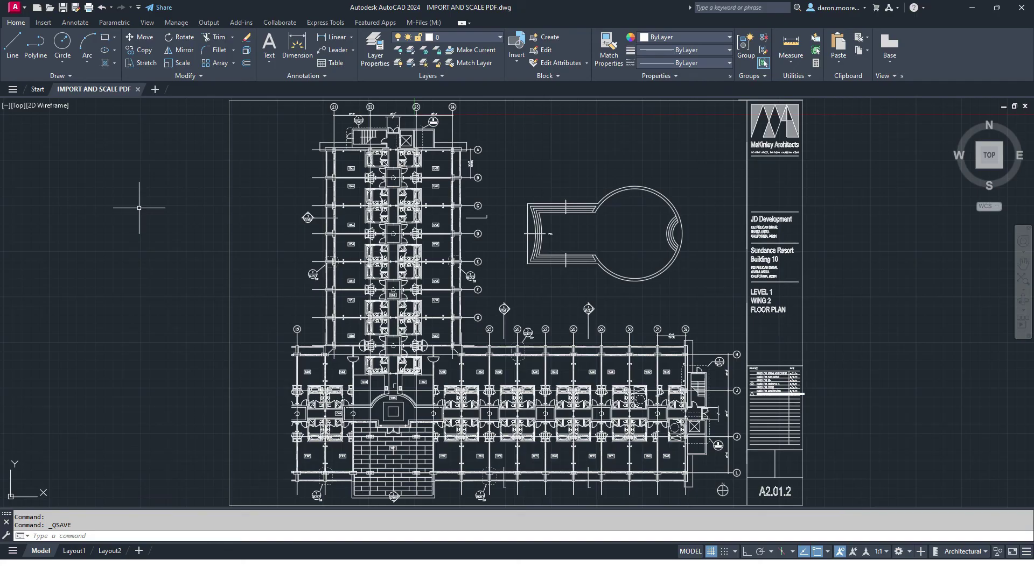